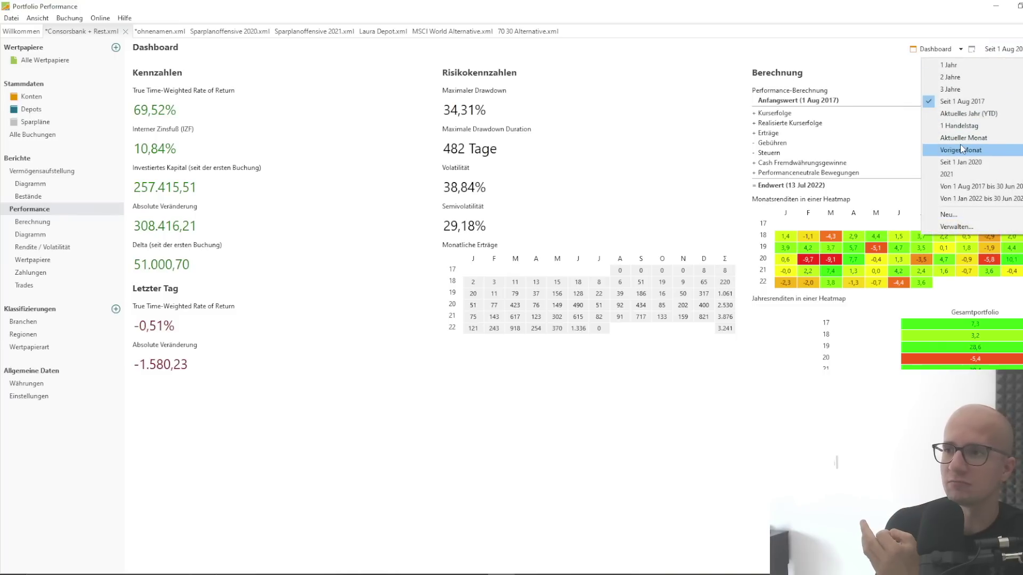
# Step: Set the dashboard's reporting period to 1 Aug 2017 through 30 Jun 2022
pyautogui.click(956, 187)
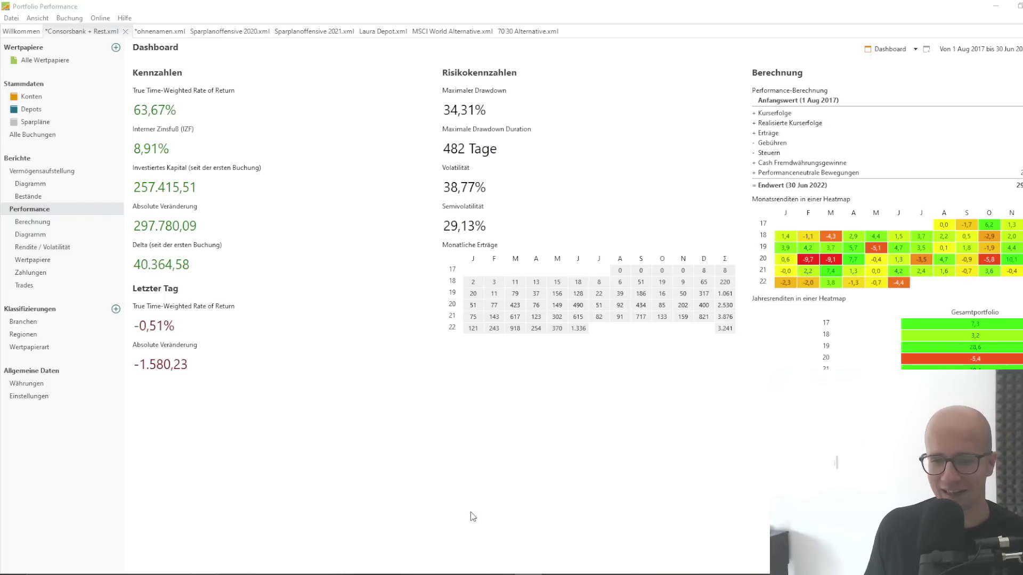
# Step: Switch to the Excel workbook and examine Juli's Consors+Rest entry and the formula behind its Kursgewinne value
pyautogui.hotkey('alt', 'Tab')
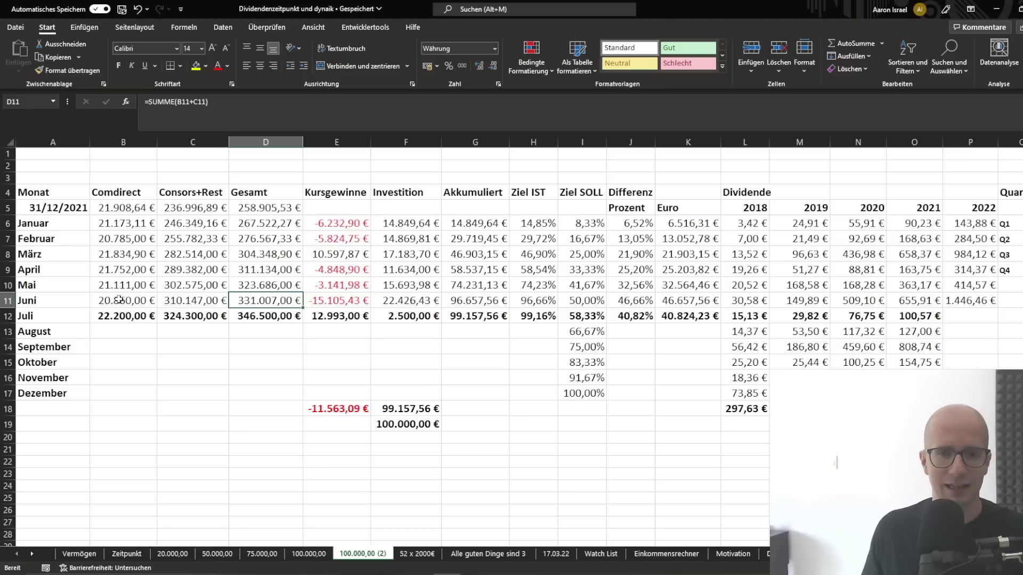
pyautogui.click(195, 315)
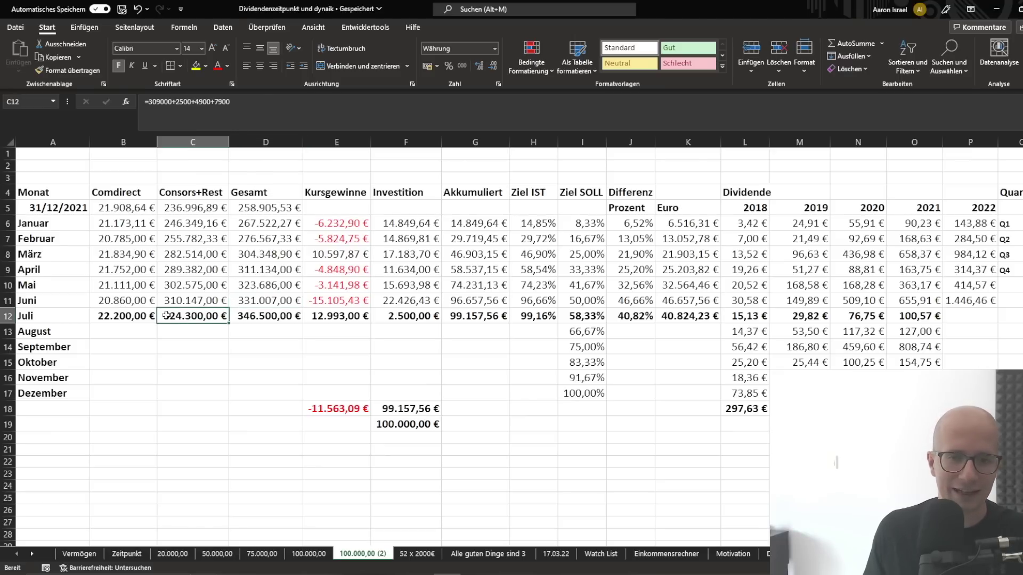
pyautogui.click(139, 331)
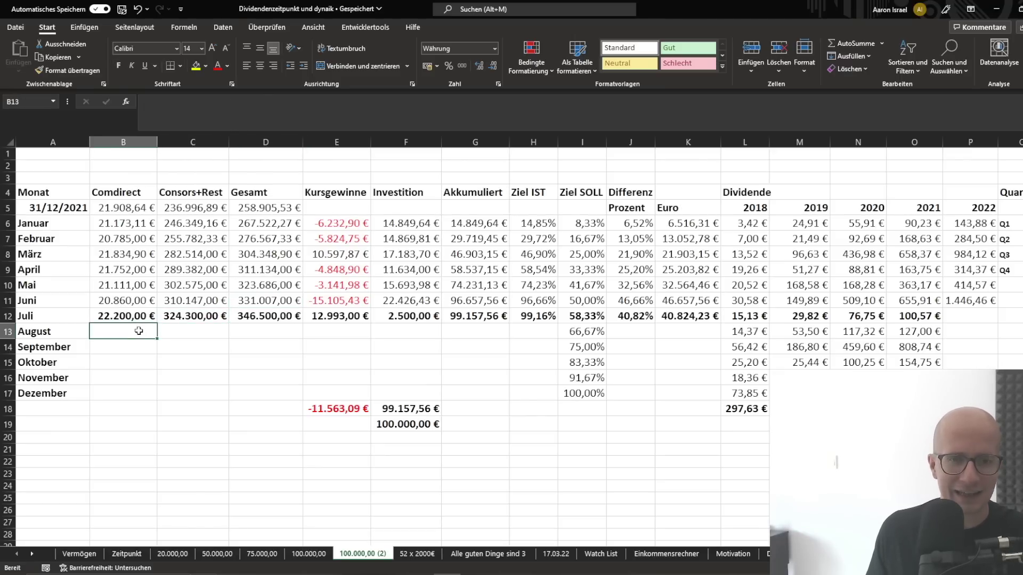
pyautogui.click(320, 314)
pyautogui.click(217, 116)
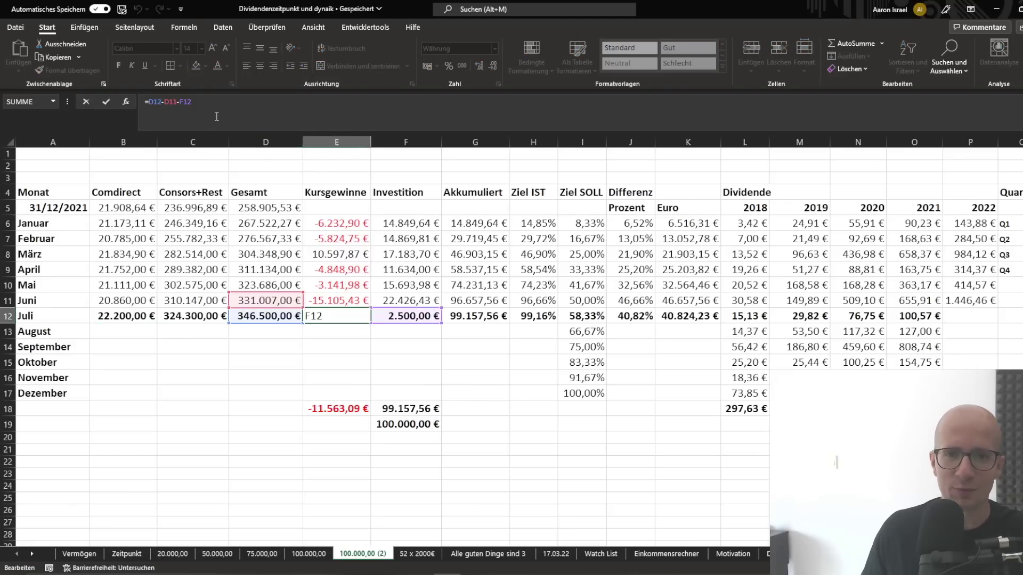
pyautogui.press('Return')
pyautogui.press('Up')
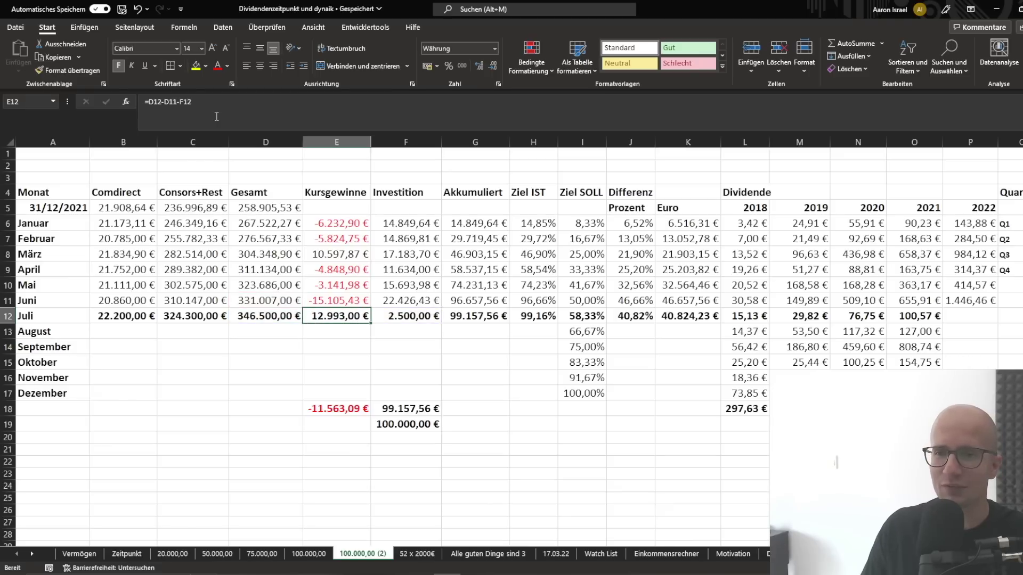
# Step: Examine the Akkumuliert, Comdirect, Investition and Gesamt entries in the Juli row
pyautogui.press('Right')
pyautogui.press('Right')
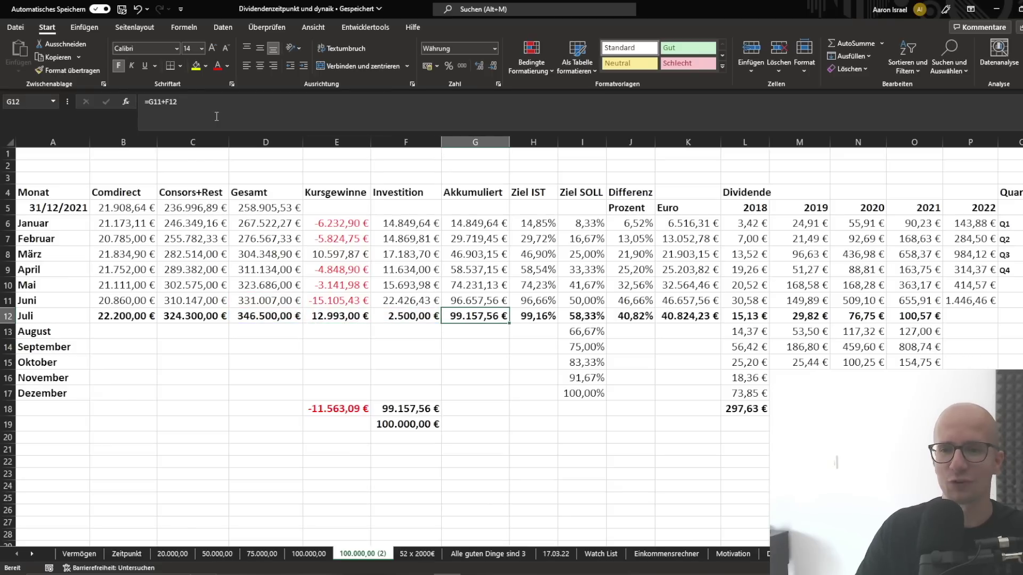
pyautogui.press('Left')
pyautogui.press('Left')
pyautogui.press('Left')
pyautogui.press('Left')
pyautogui.press('Left')
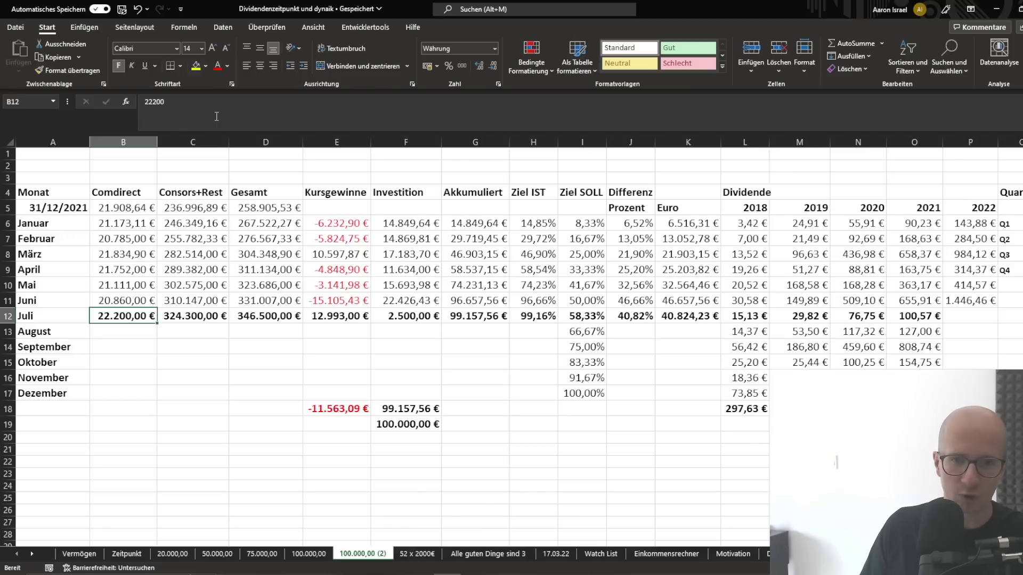
pyautogui.press('Right')
pyautogui.press('Right')
pyautogui.press('Right')
pyautogui.press('Right')
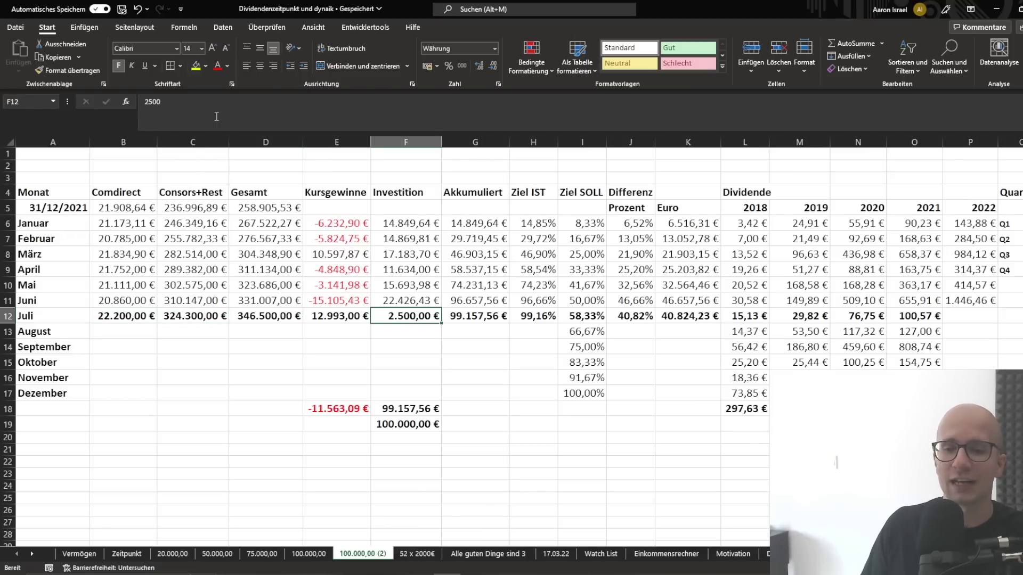
pyautogui.press('Left')
pyautogui.press('Left')
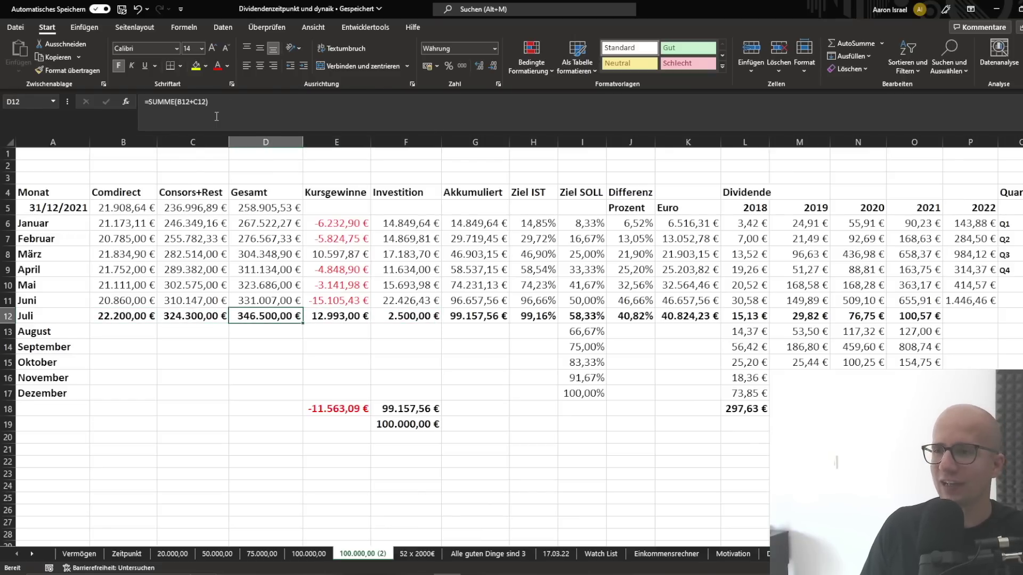
# Step: Check the formula behind the Juni dividend in the 2022 column
pyautogui.press('Right')
pyautogui.press('Right')
pyautogui.press('Right')
pyautogui.press('Right')
pyautogui.press('Right')
pyautogui.press('Right')
pyautogui.press('Right')
pyautogui.press('Right')
pyautogui.press('Right')
pyautogui.press('Right')
pyautogui.press('Right')
pyautogui.press('Right')
pyautogui.press('Up')
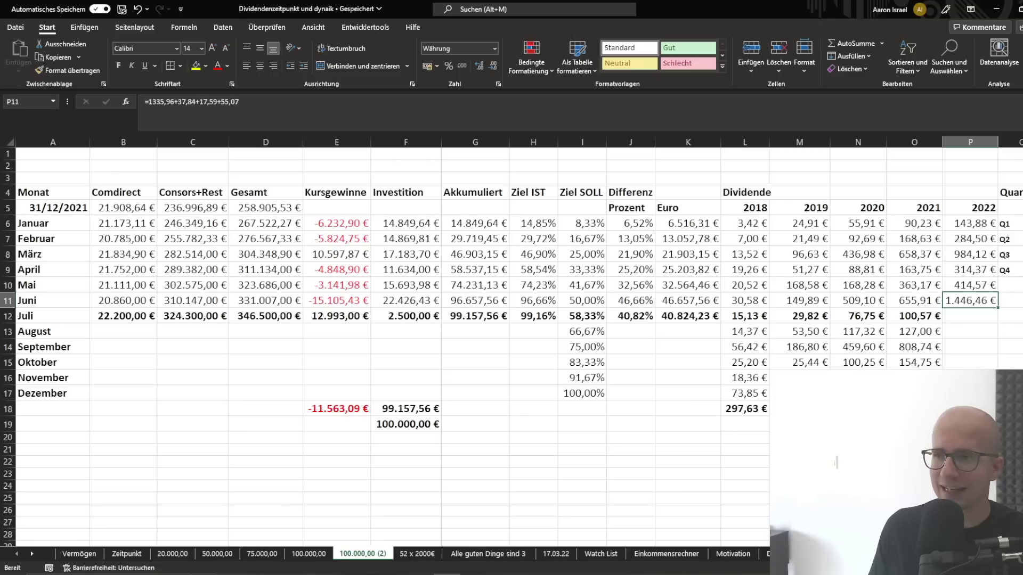
# Step: Move the Dividenden chart up beneath the monthly table and highlight the yearly dividend data in L5:P18
pyautogui.click(712, 453)
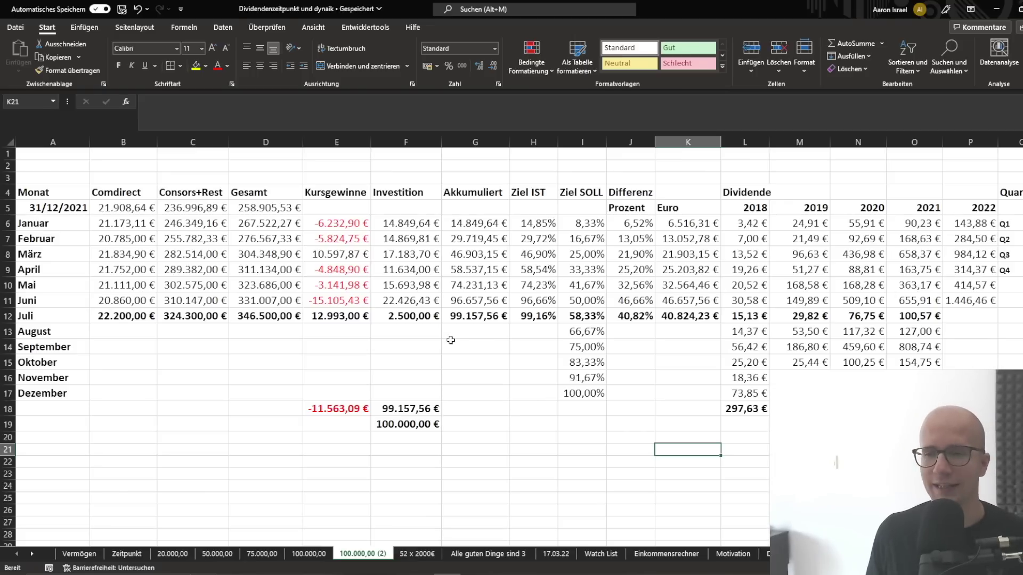
pyautogui.scroll(-1, 451, 340)
pyautogui.scroll(-5, 450, 340)
pyautogui.moveTo(645, 308); pyautogui.dragTo(478, 171)
pyautogui.moveTo(194, 507)
pyautogui.mouseDown()
pyautogui.moveTo(188, 526)
pyautogui.moveTo(182, 507)
pyautogui.mouseUp()
pyautogui.scroll(3, 192, 475)
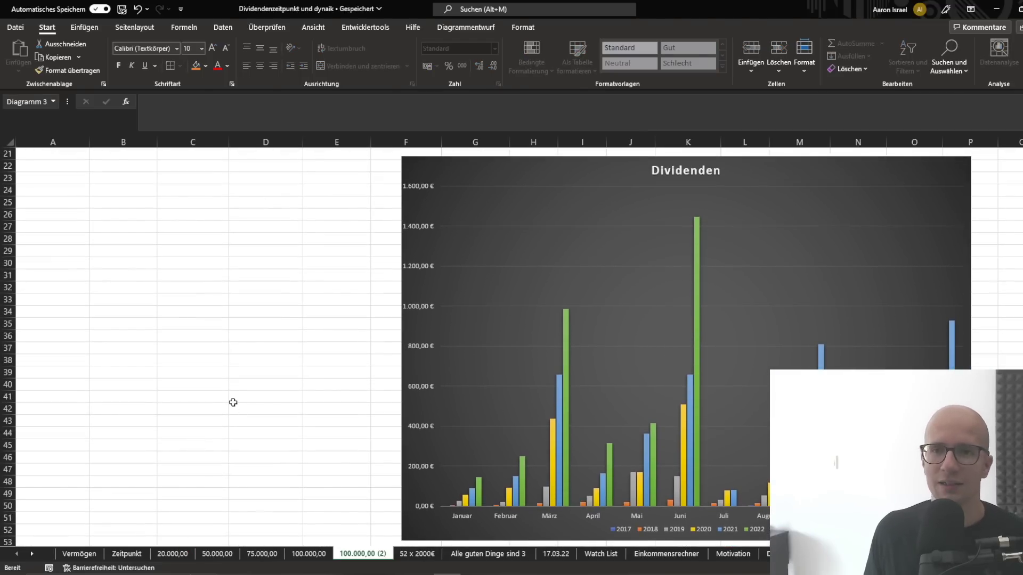
pyautogui.scroll(7, 430, 309)
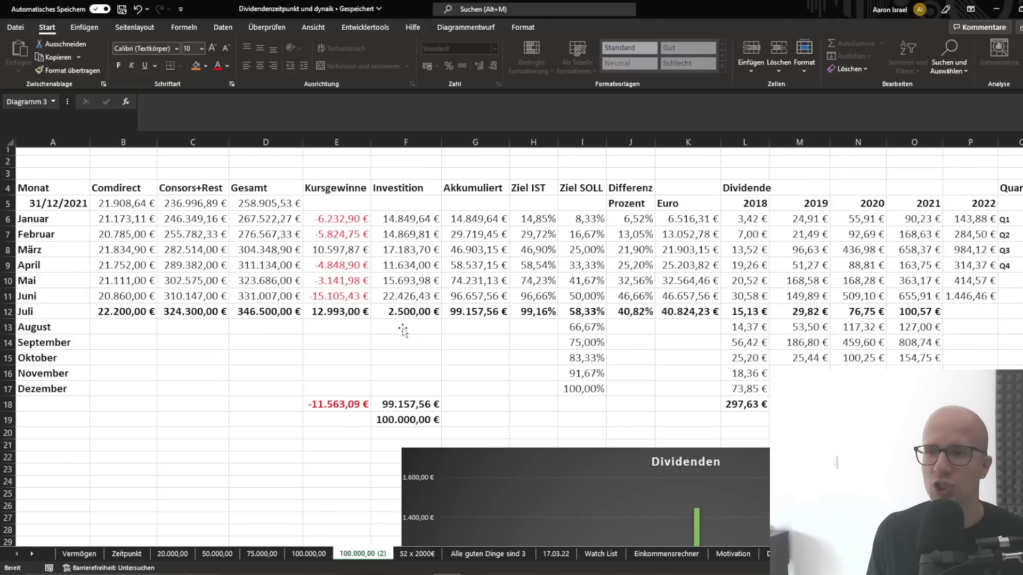
pyautogui.moveTo(754, 208); pyautogui.dragTo(969, 408)
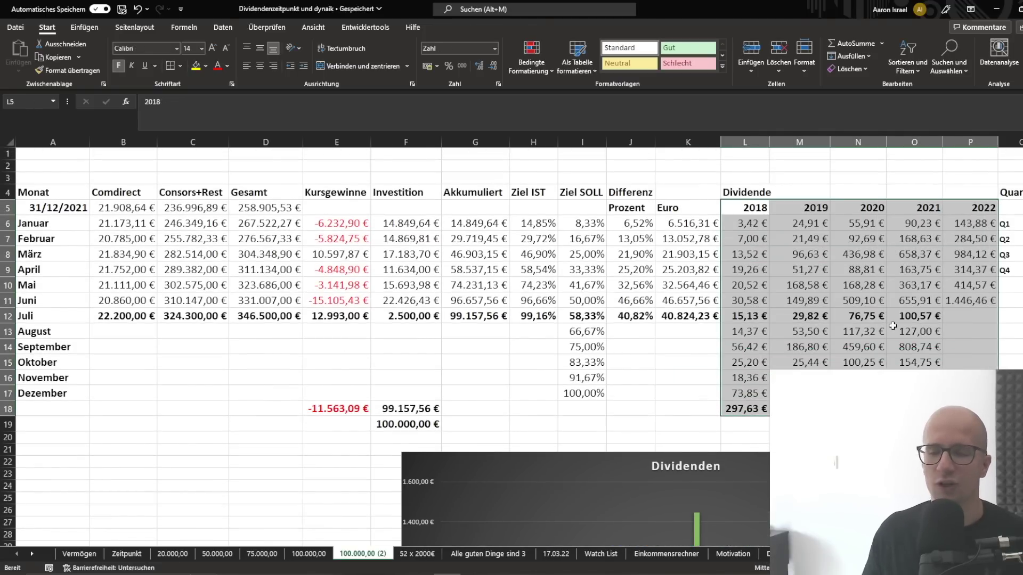
pyautogui.click(946, 327)
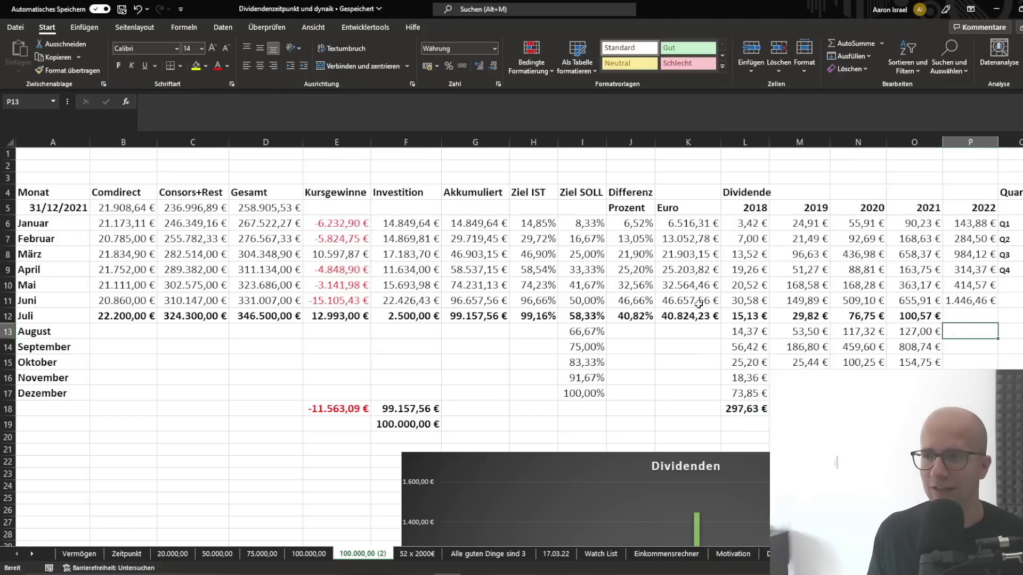
# Step: Shift the Dividenden chart across to start near column K and move the Vermögensentwicklung chart up beside it, to about row 40
pyautogui.scroll(-3, 699, 304)
pyautogui.click(530, 322)
pyautogui.moveTo(529, 322); pyautogui.dragTo(773, 345)
pyautogui.scroll(-9, 514, 313)
pyautogui.moveTo(392, 358); pyautogui.dragTo(429, 169)
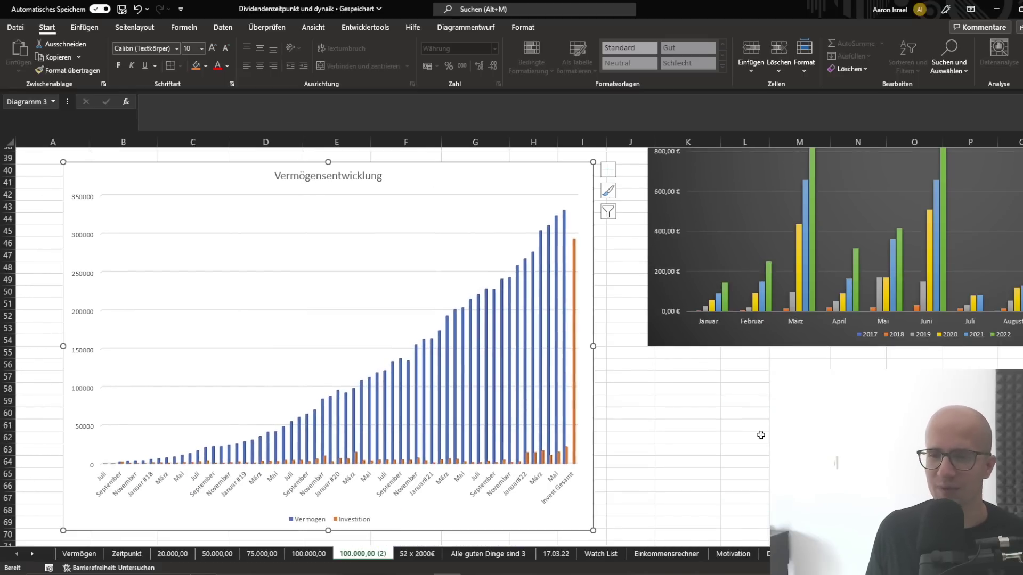
# Step: Enter the headers Datum, Vermögen and Investition in K57:M57 below the Dividenden chart
pyautogui.click(672, 378)
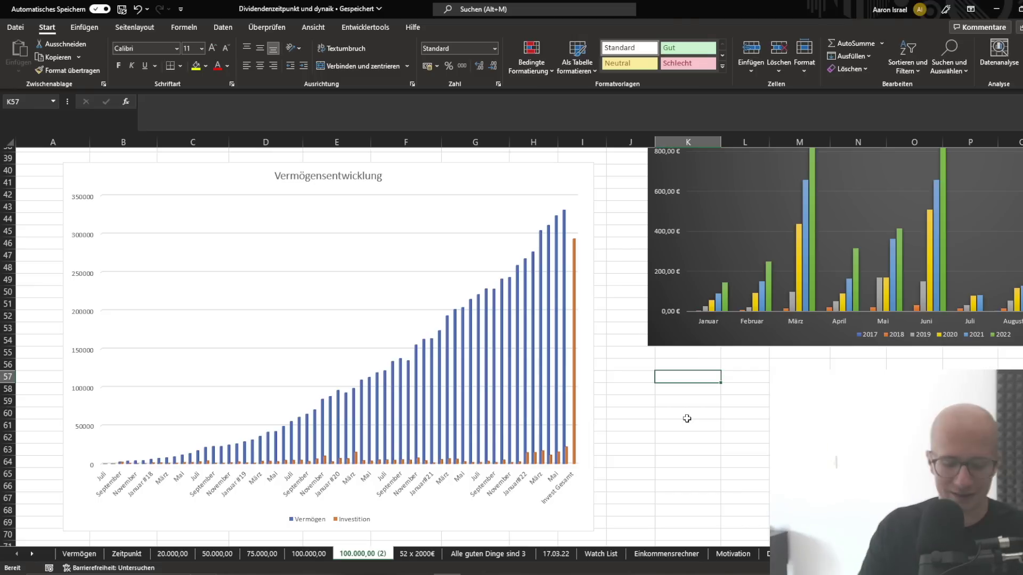
pyautogui.write('Datum')
pyautogui.press('Tab')
pyautogui.write('Vermögen')
pyautogui.press('Tab')
pyautogui.write('Investition')
pyautogui.press('Return')
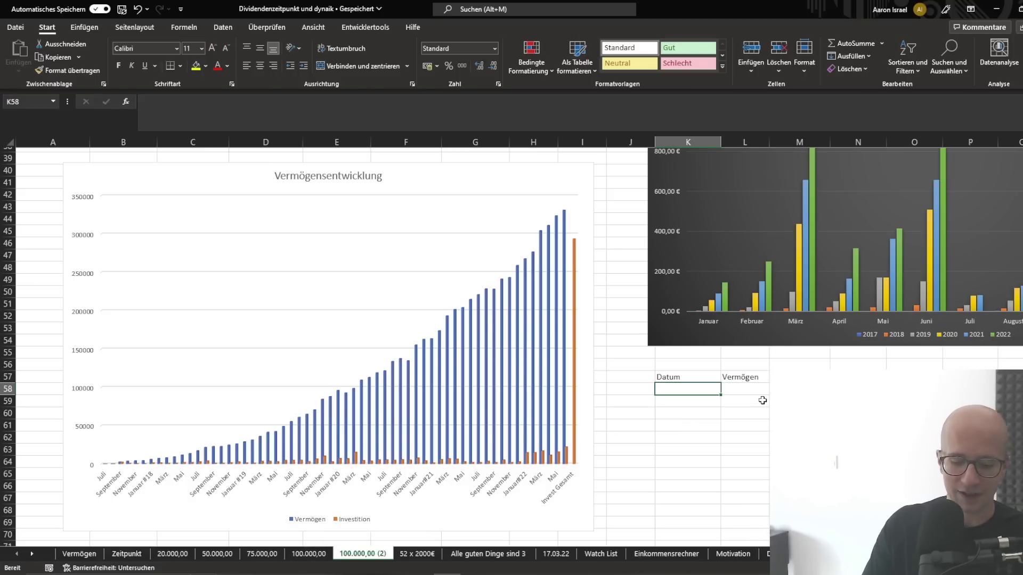
# Step: Fill the first data row with Juli 17, a Vermögen of 0 and an Investition of 0
pyautogui.write('Juli 17')
pyautogui.press('Tab')
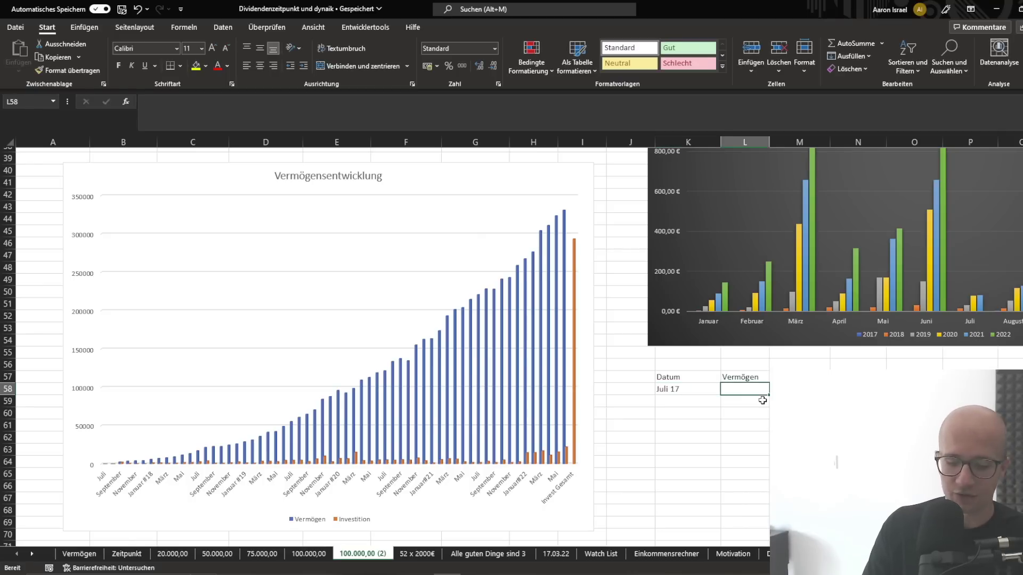
pyautogui.write('0')
pyautogui.press('Return')
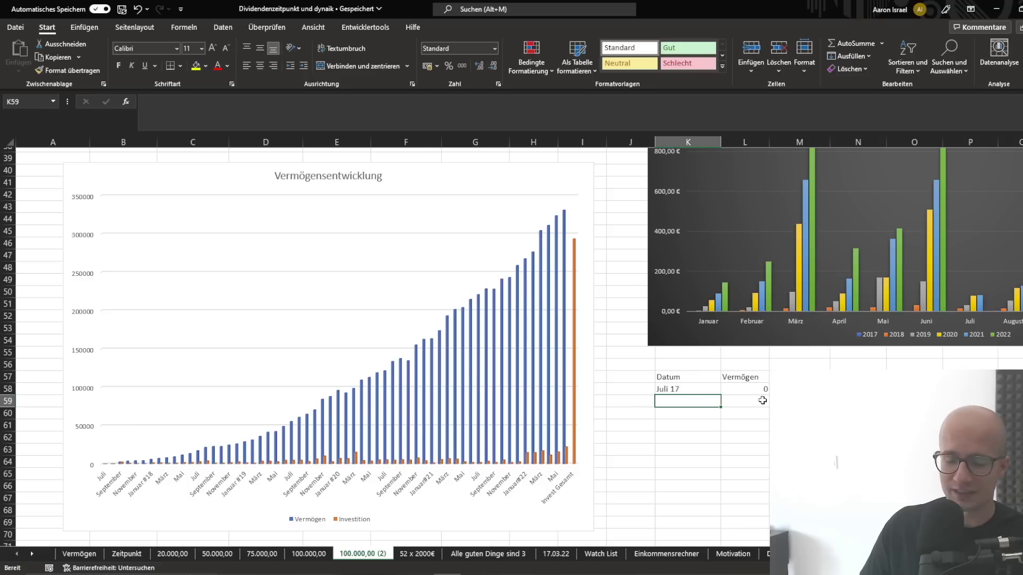
# Step: Add the August 2017 row with 250 for Vermögen and 250 for Investition
pyautogui.write('AUg 17')
pyautogui.press('Tab')
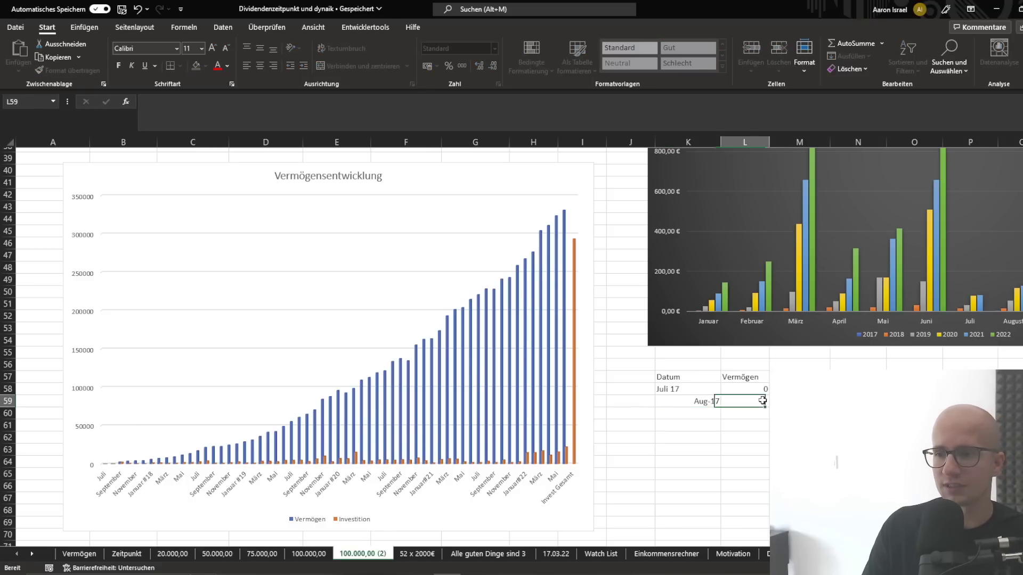
pyautogui.write('200')
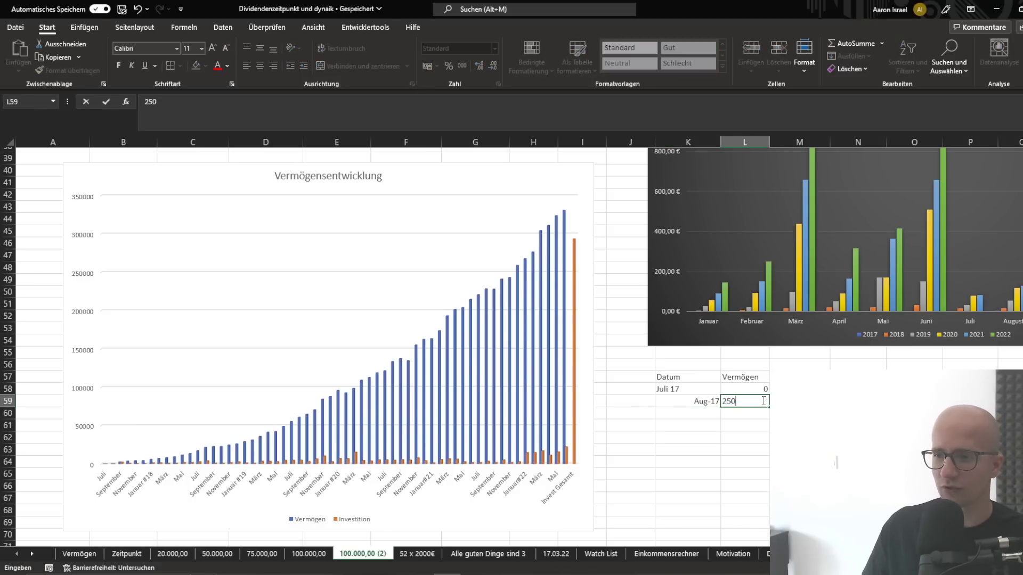
pyautogui.press('Tab')
pyautogui.write('2')
pyautogui.press('Return')
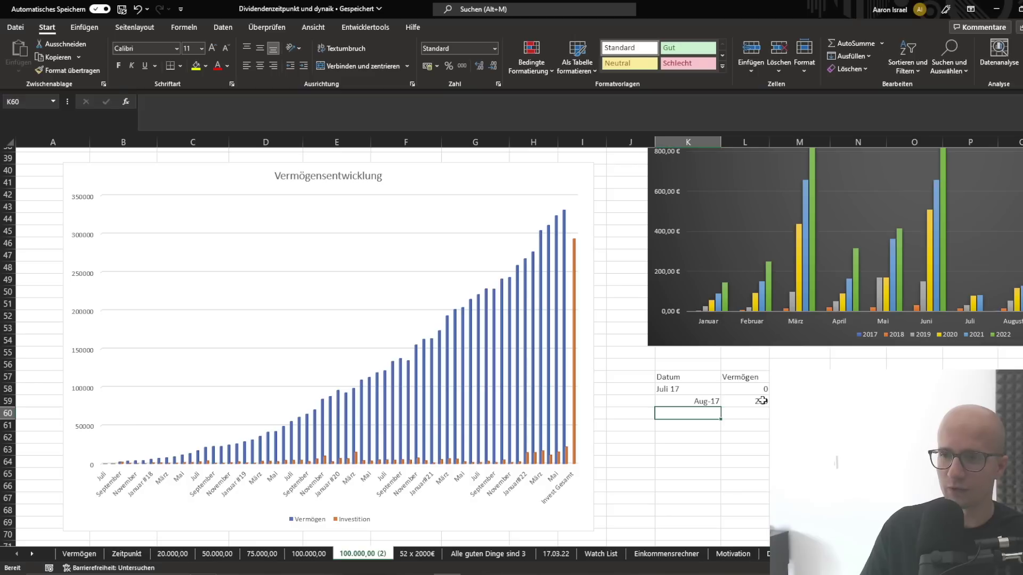
# Step: Add the September 2017 row with 510 for Vermögen and 250 for Investition
pyautogui.write('Sept 1')
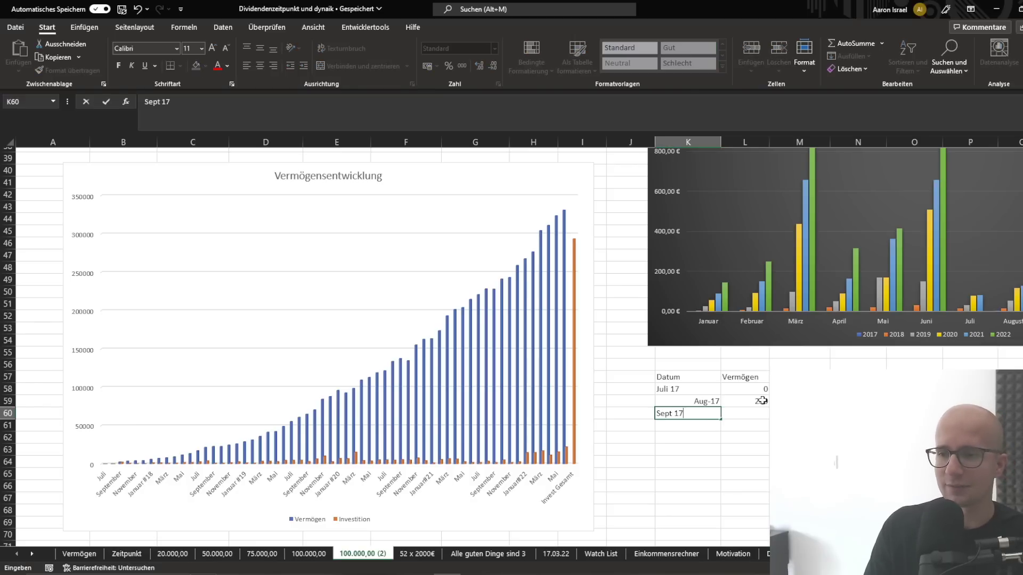
pyautogui.write('7')
pyautogui.press('Tab')
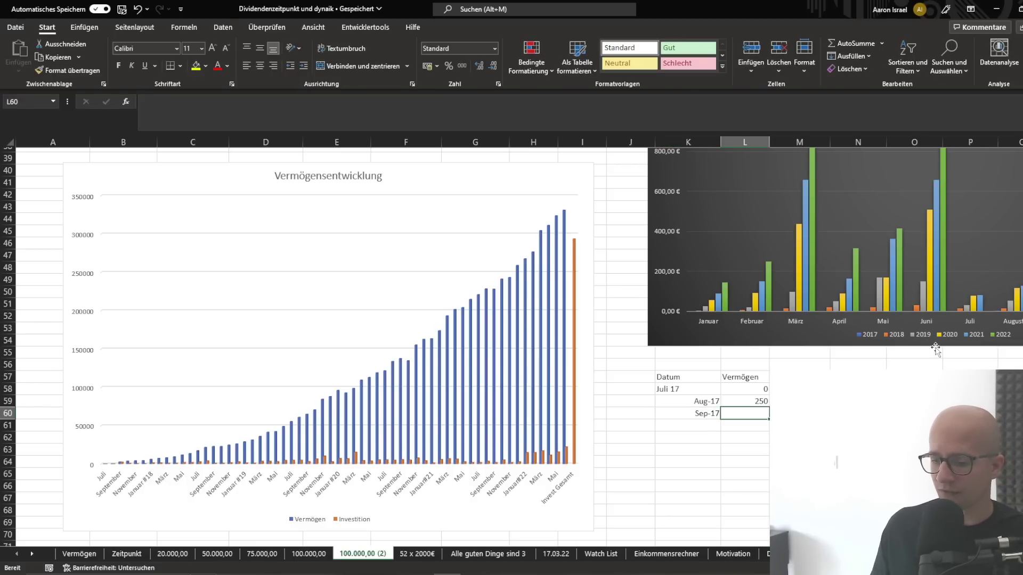
pyautogui.write('510')
pyautogui.press('Tab')
pyautogui.press('Return')
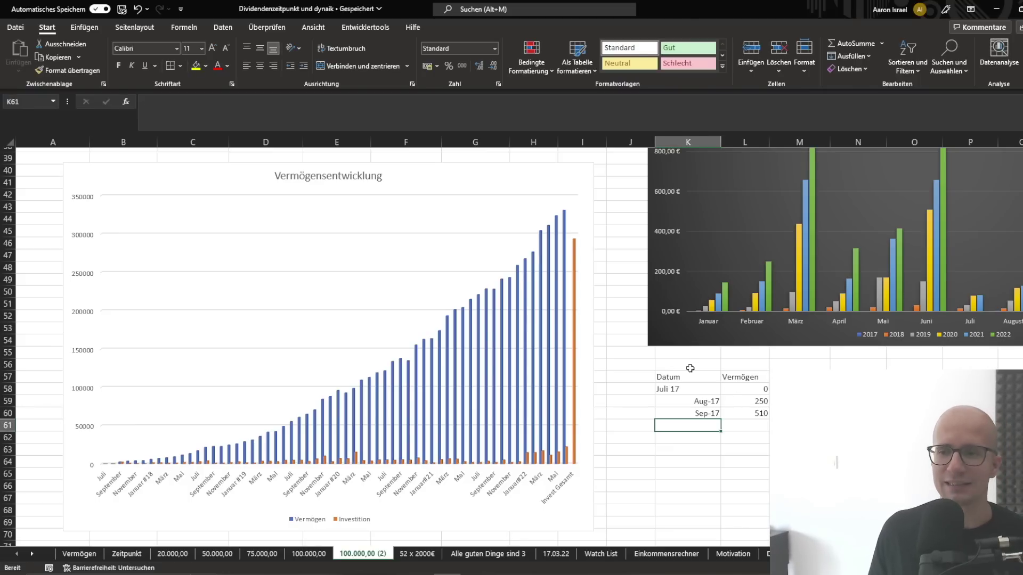
pyautogui.scroll(-8, 676, 376)
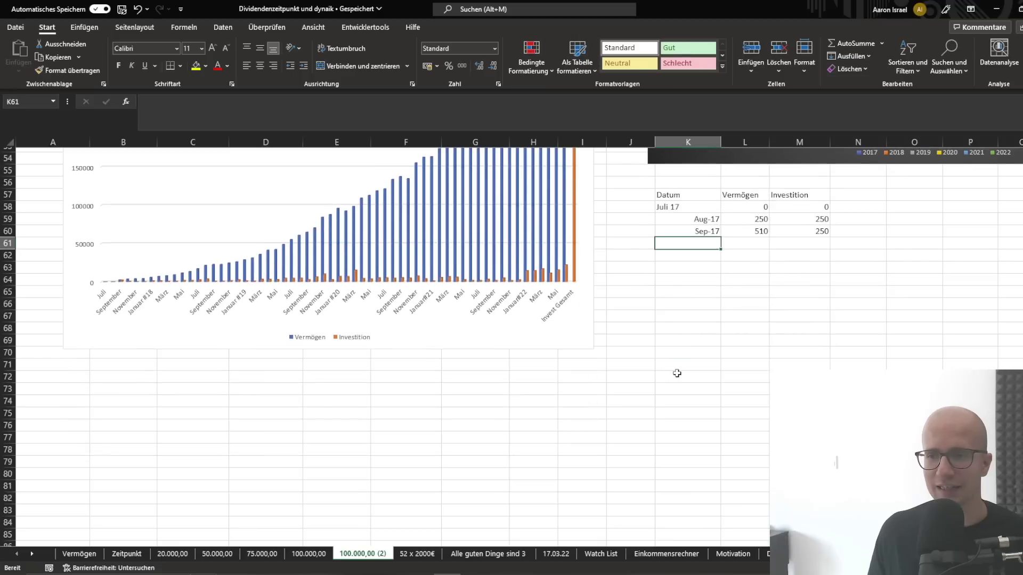
pyautogui.scroll(7, 676, 379)
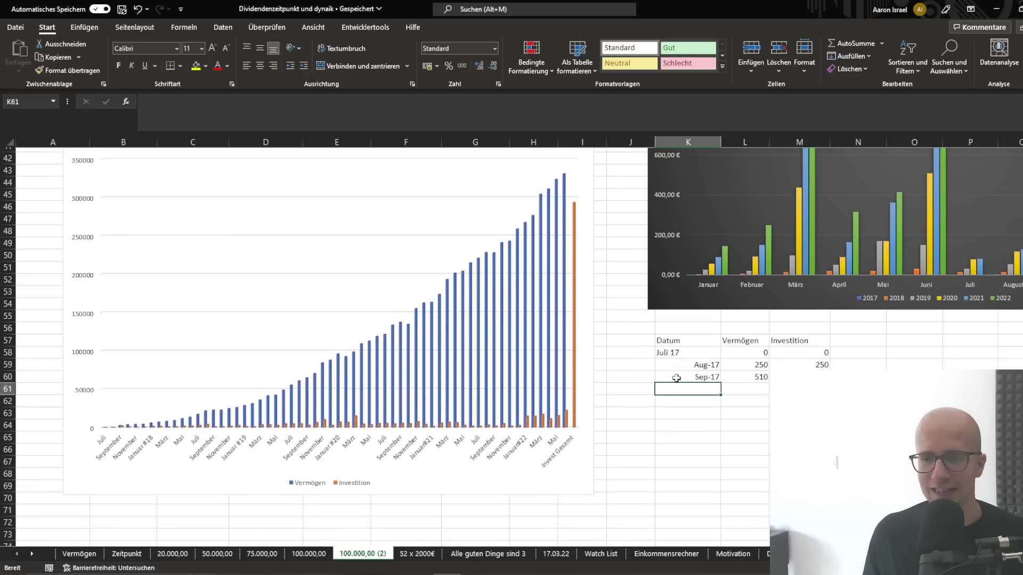
pyautogui.click(676, 350)
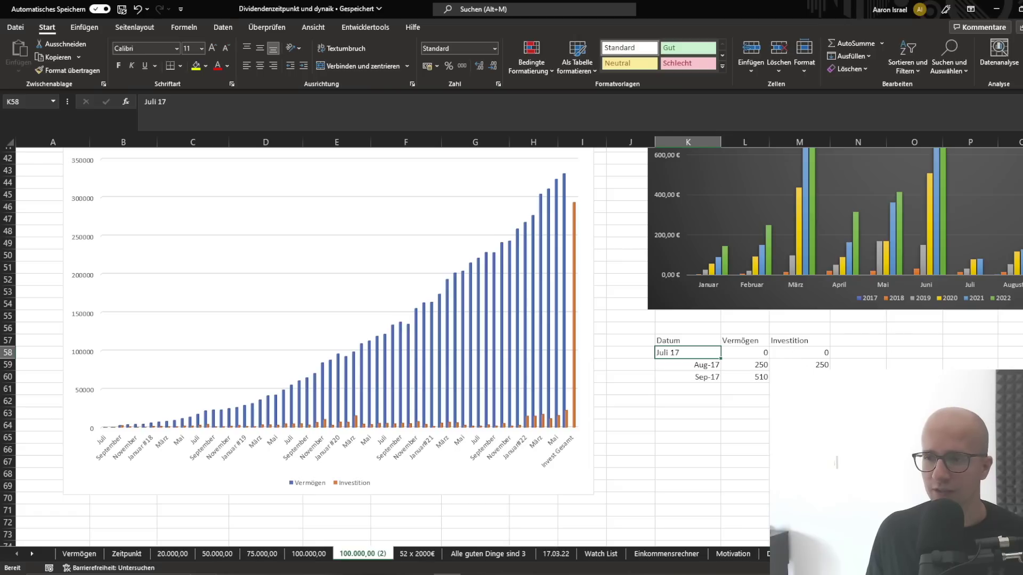
pyautogui.click(799, 438)
pyautogui.write('=summe(')
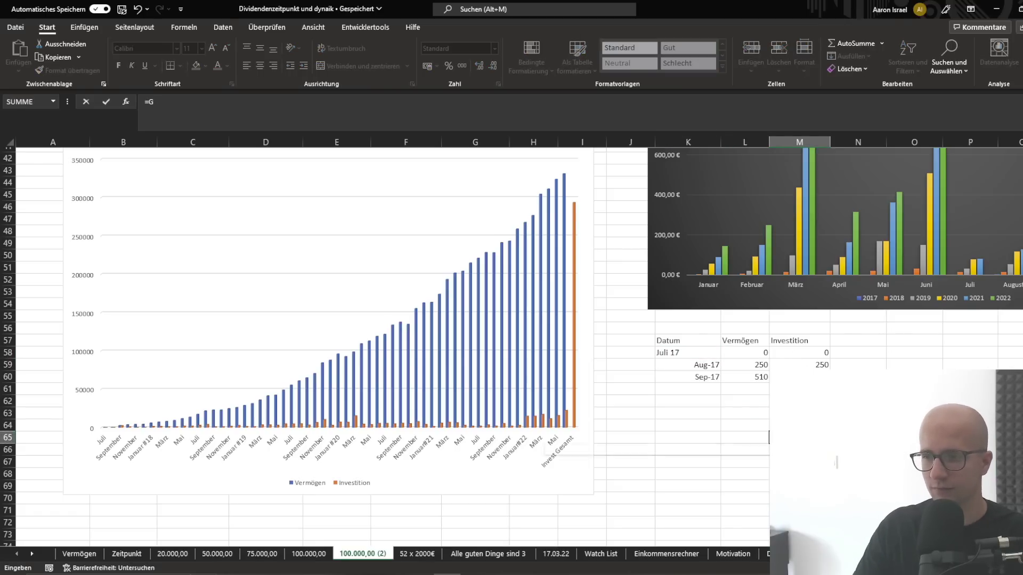
pyautogui.press('Return')
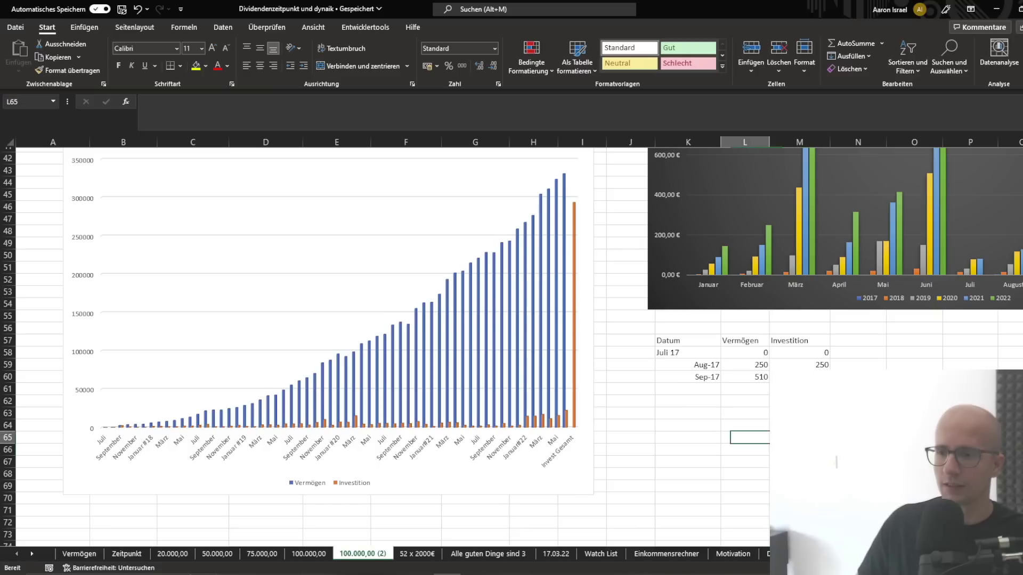
# Step: Label cell K65 below the sample data as Gesamt
pyautogui.click(688, 437)
pyautogui.write('Gge')
pyautogui.press('BackSpace')
pyautogui.write('esamt')
pyautogui.press('Tab')
pyautogui.press('Tab')
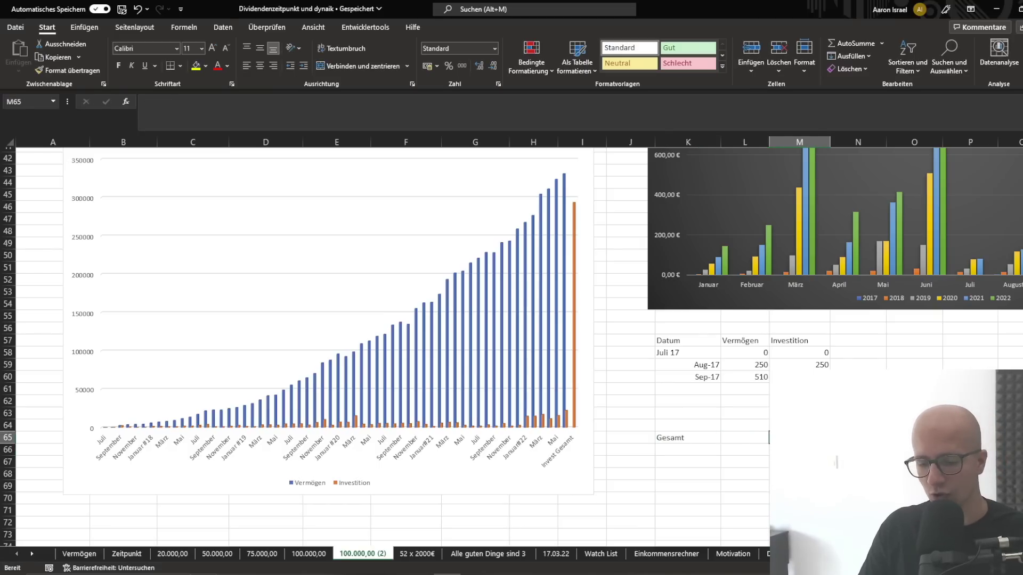
# Step: Total the Investition column in M65 with a SUMME formula over M58:M64
pyautogui.write('=Summe(')
pyautogui.moveTo(799, 352); pyautogui.dragTo(799, 400)
pyautogui.press('Return')
pyautogui.click(799, 436)
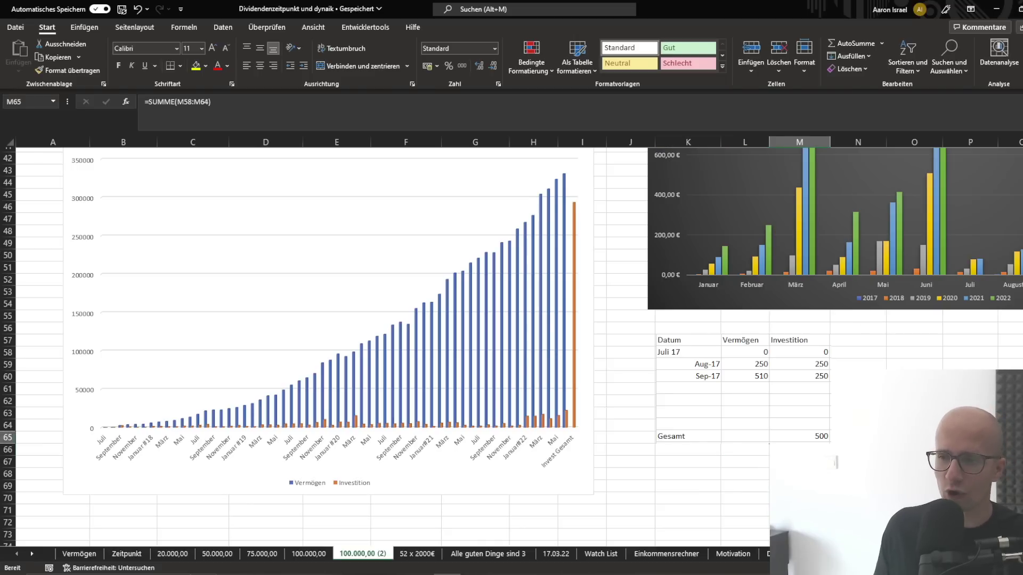
pyautogui.click(745, 376)
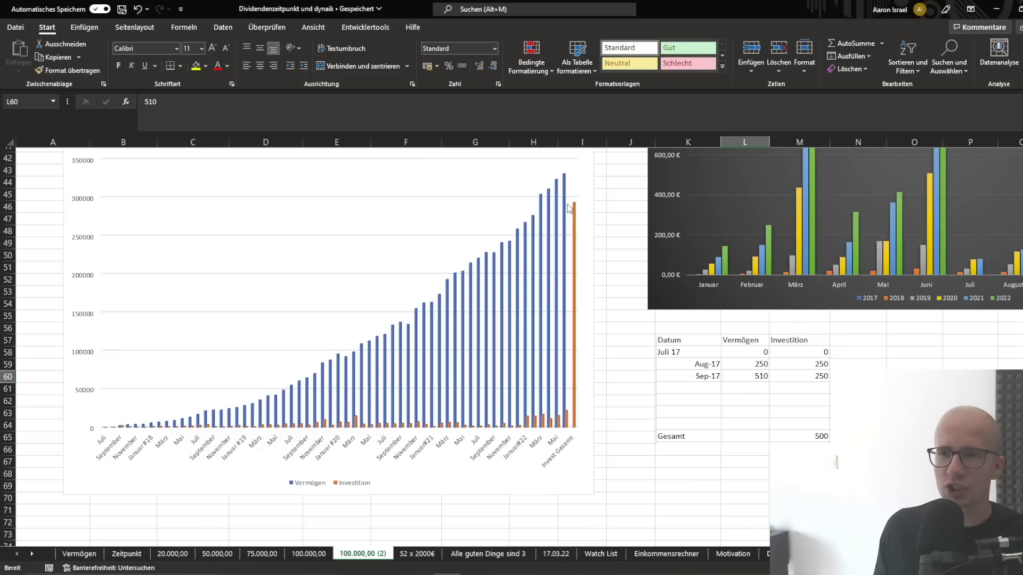
# Step: Compare the Vermögensentwicklung chart and its sample data with the monthly portfolio table at the start of the sheet
pyautogui.moveTo(575, 216)
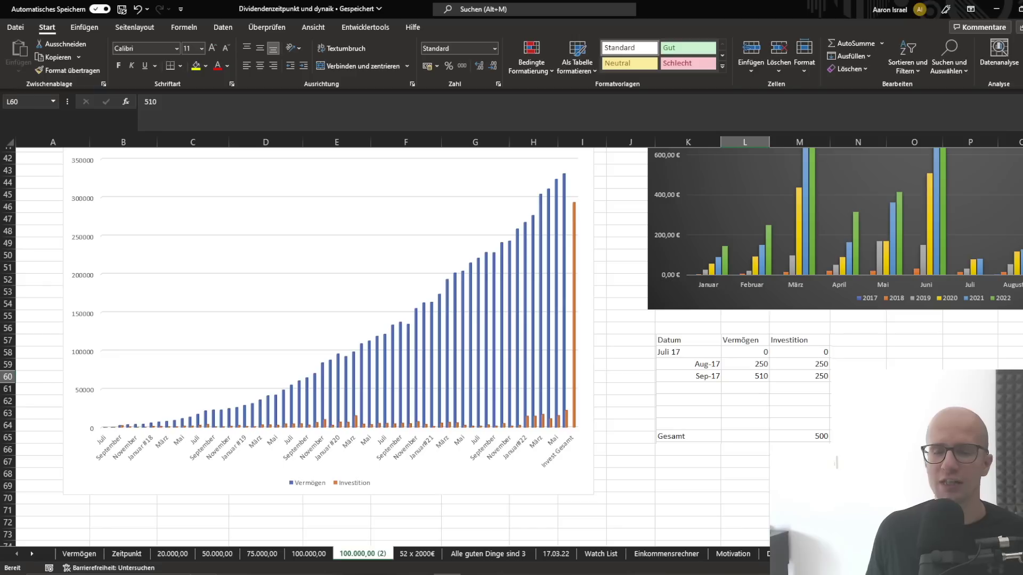
pyautogui.click(688, 388)
pyautogui.scroll(7, 427, 240)
pyautogui.scroll(3, 446, 303)
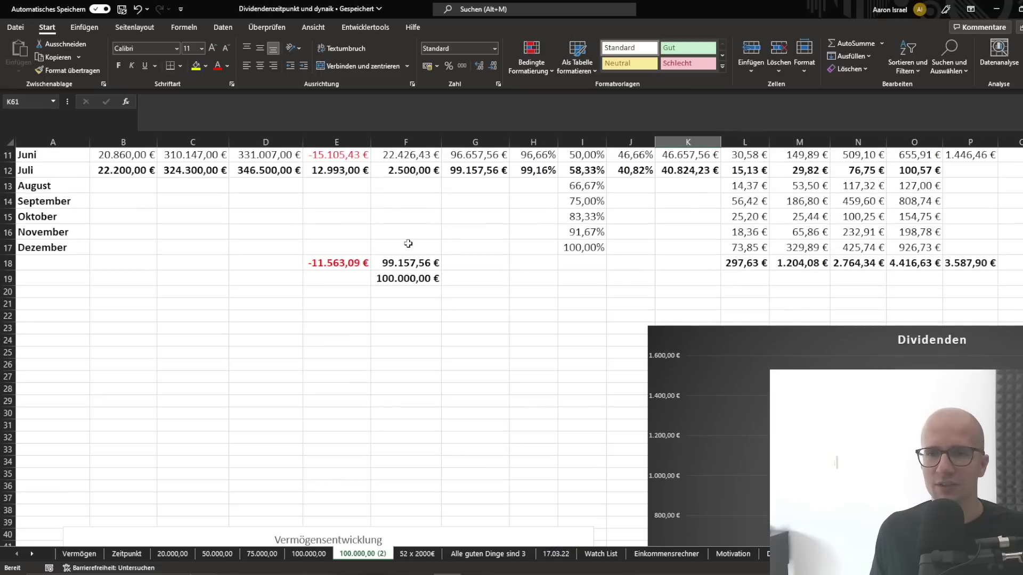
pyautogui.scroll(2, 408, 189)
pyautogui.scroll(-13, 514, 371)
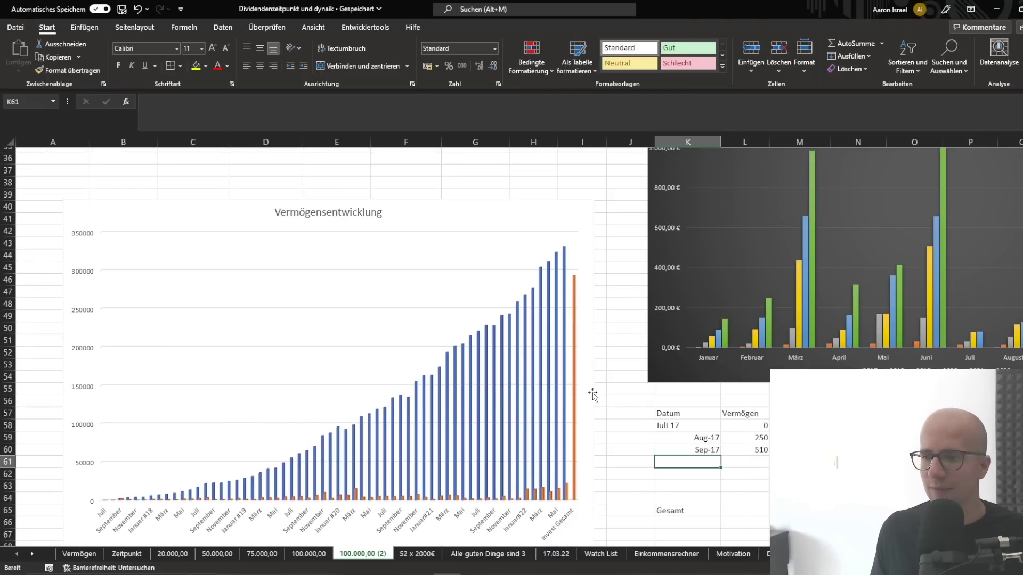
pyautogui.click(799, 389)
pyautogui.scroll(11, 534, 402)
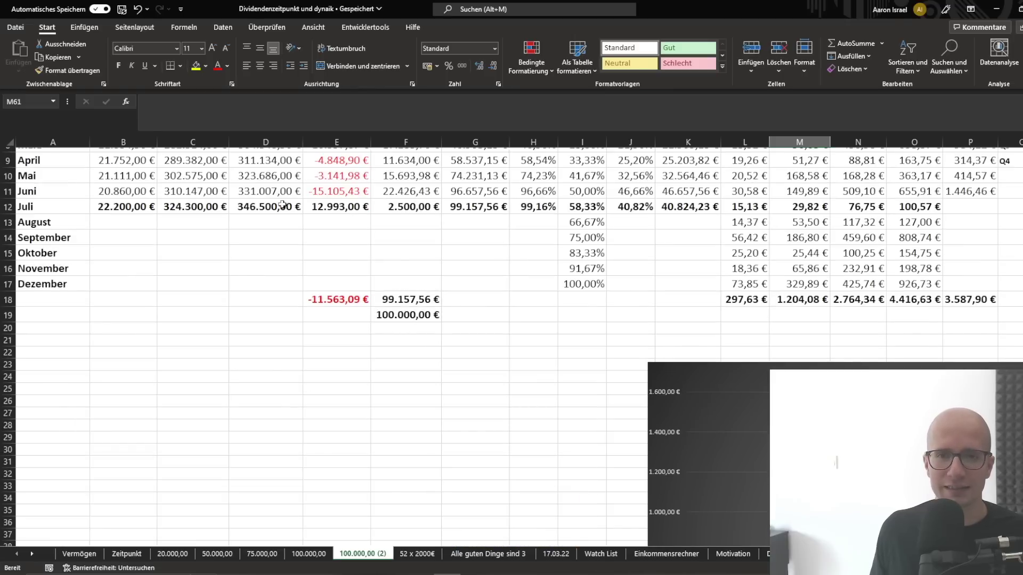
pyautogui.scroll(-11, 534, 298)
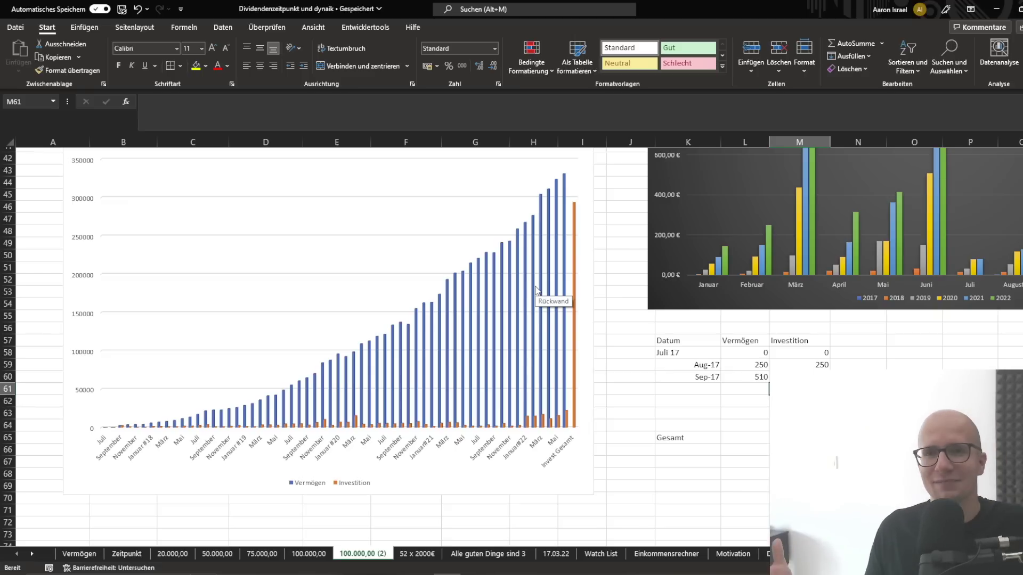
pyautogui.scroll(13, 556, 350)
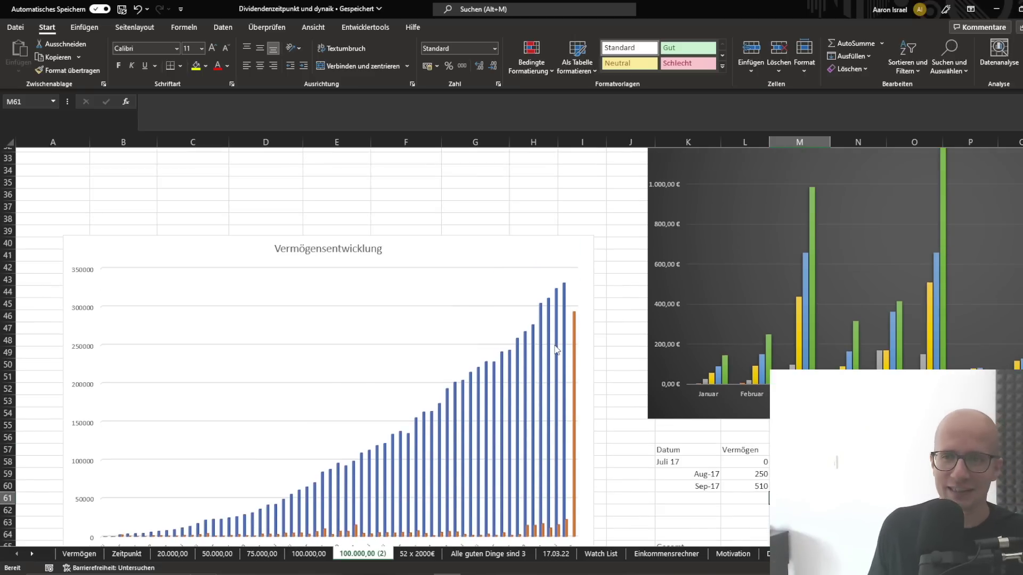
pyautogui.scroll(1, 360, 339)
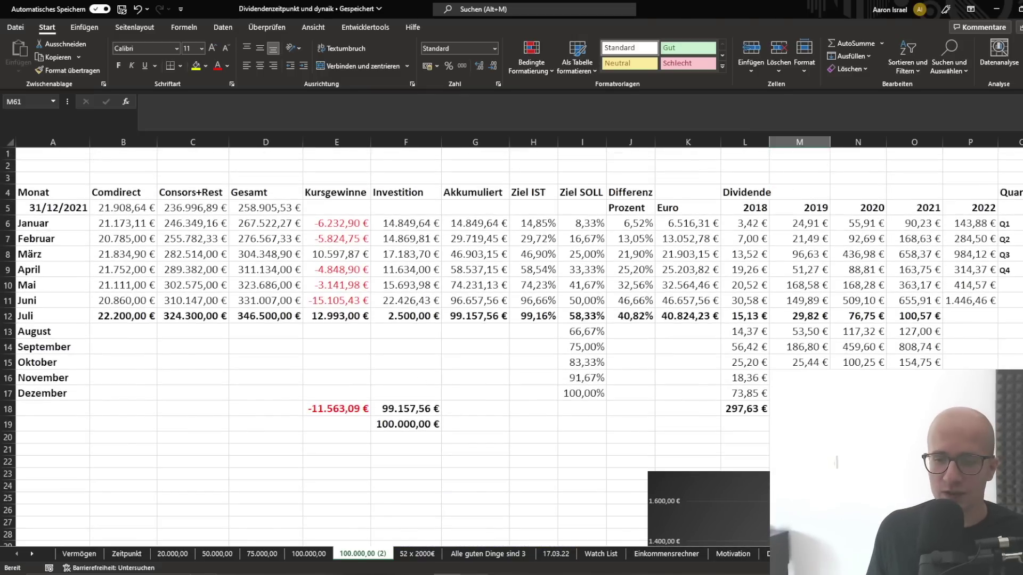
# Step: Switch to Portfolio Performance and upload the Consorsbank + Rest.xml portfolio to DivvyDiary.com, accepting that the existing depot there is overwritten
pyautogui.hotkey('alt', 'Tab')
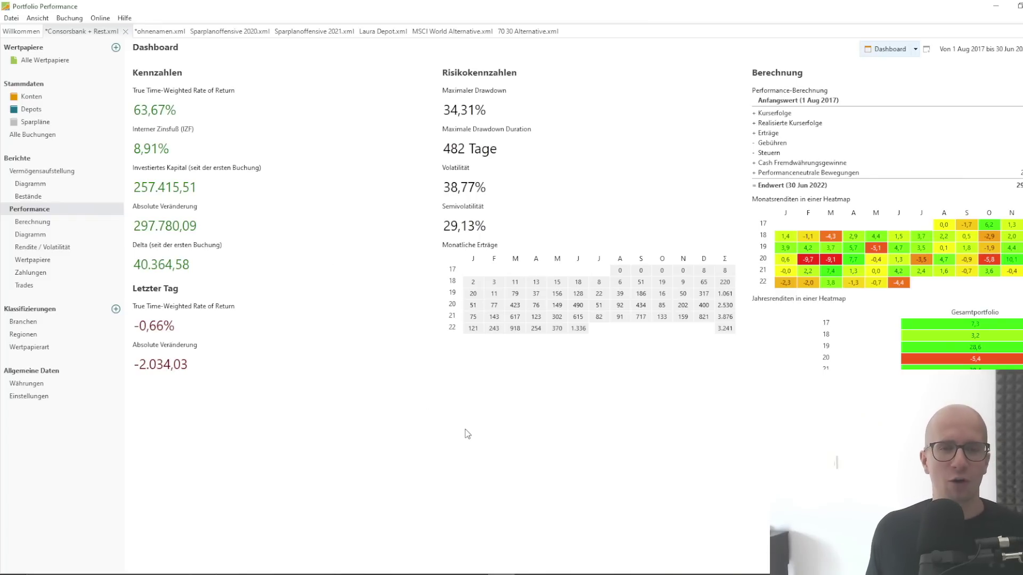
pyautogui.click(100, 18)
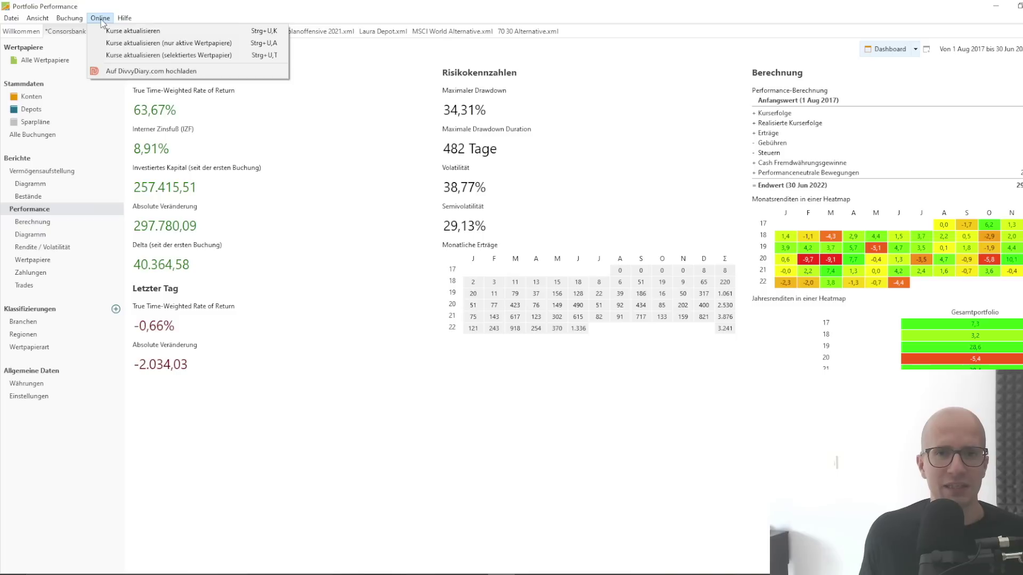
pyautogui.click(115, 74)
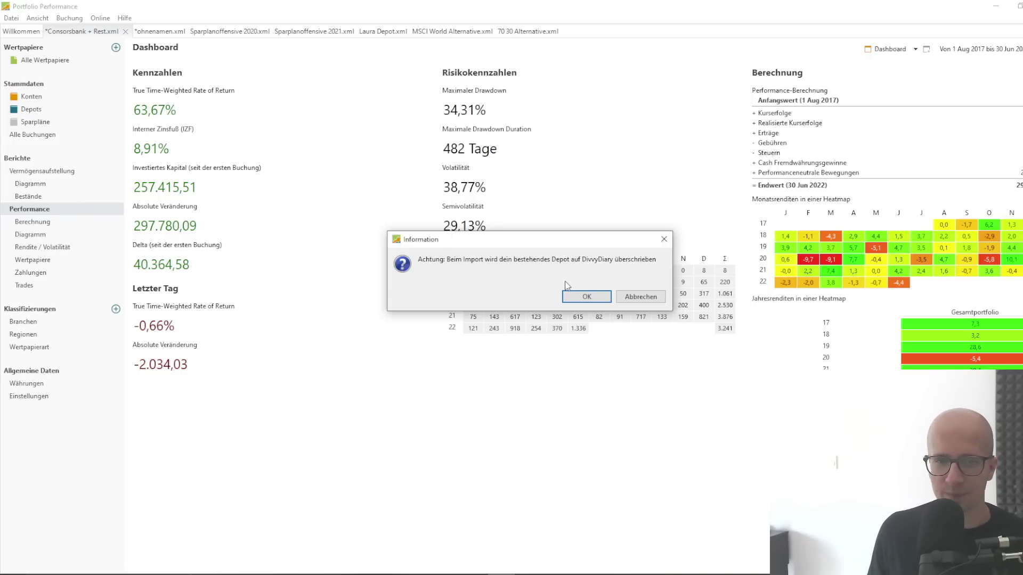
pyautogui.click(587, 297)
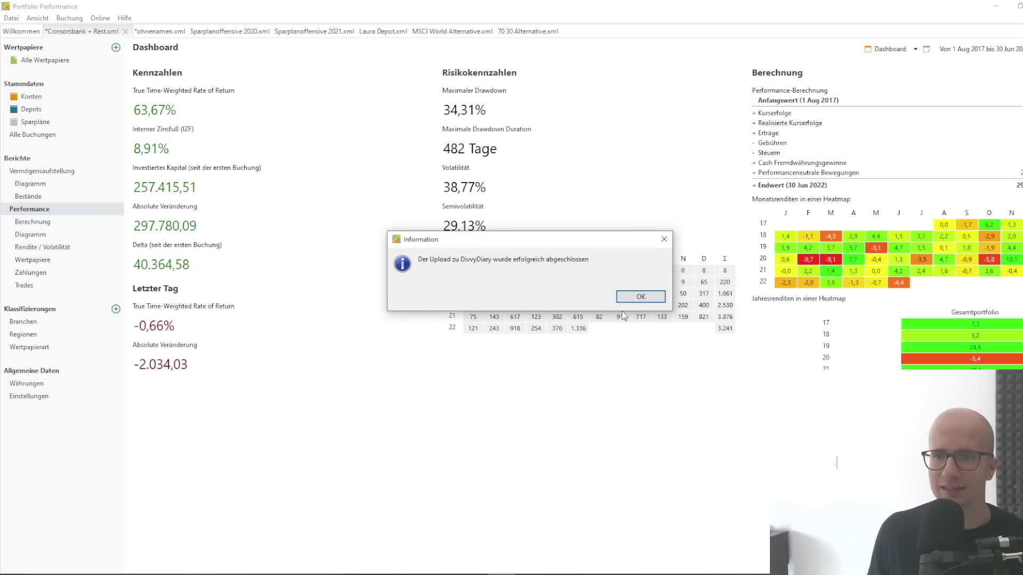
pyautogui.click(639, 299)
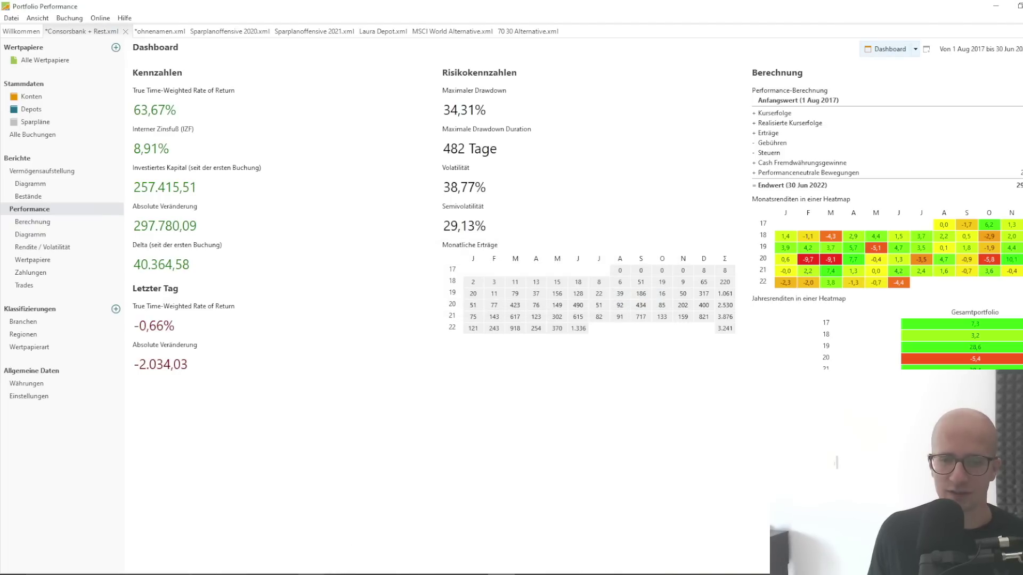
# Step: Switch to DivvyDiary in the browser, open the Dividendenkalender and check the Juli 2022 total
pyautogui.click(341, 566)
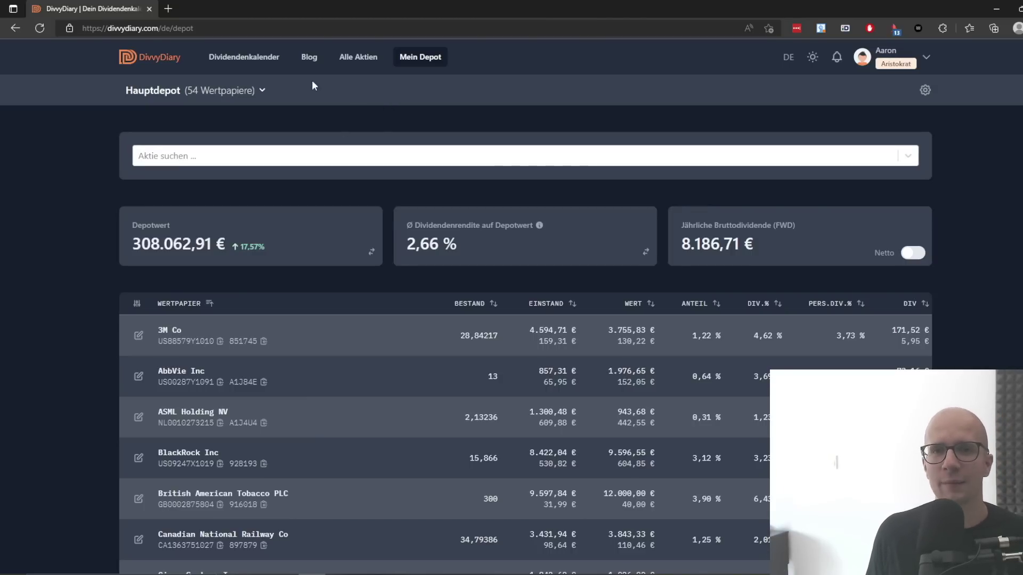
pyautogui.click(244, 57)
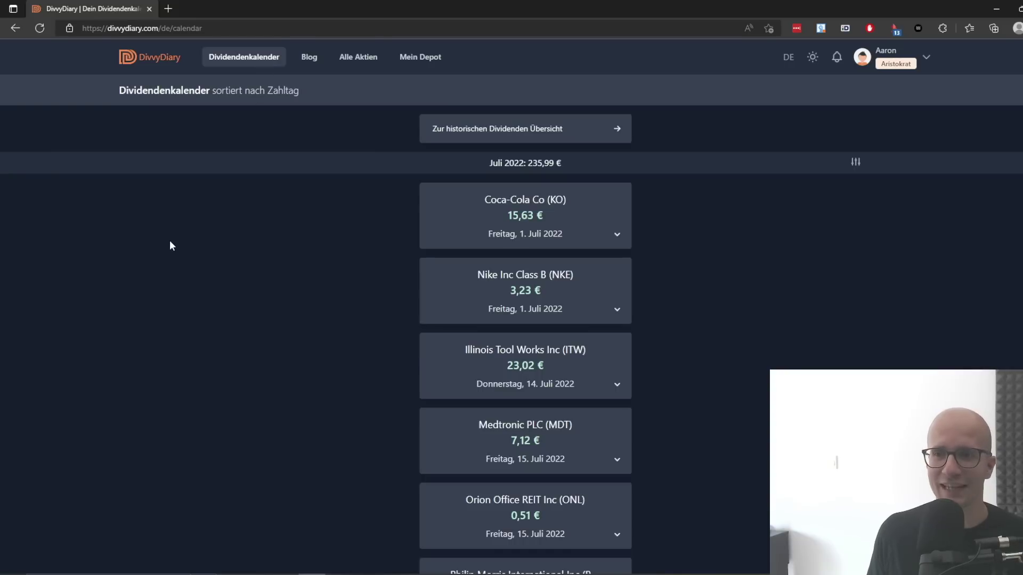
pyautogui.moveTo(528, 163); pyautogui.dragTo(559, 163)
pyautogui.click(542, 163)
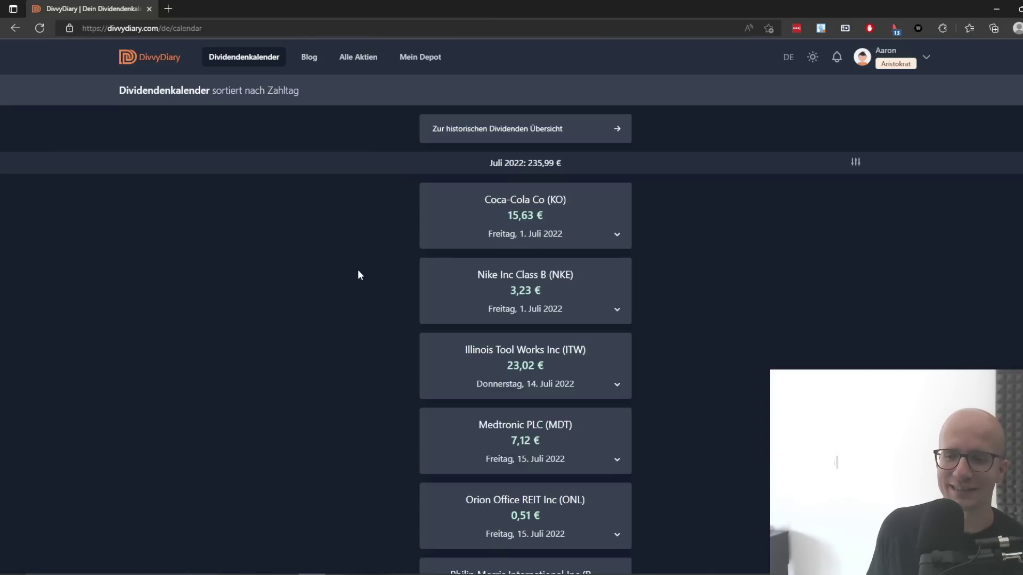
# Step: Look through the individual dividend payments listed for Juli 2022 up to the start of August 2022
pyautogui.scroll(-5, 497, 250)
pyautogui.scroll(-8, 452, 291)
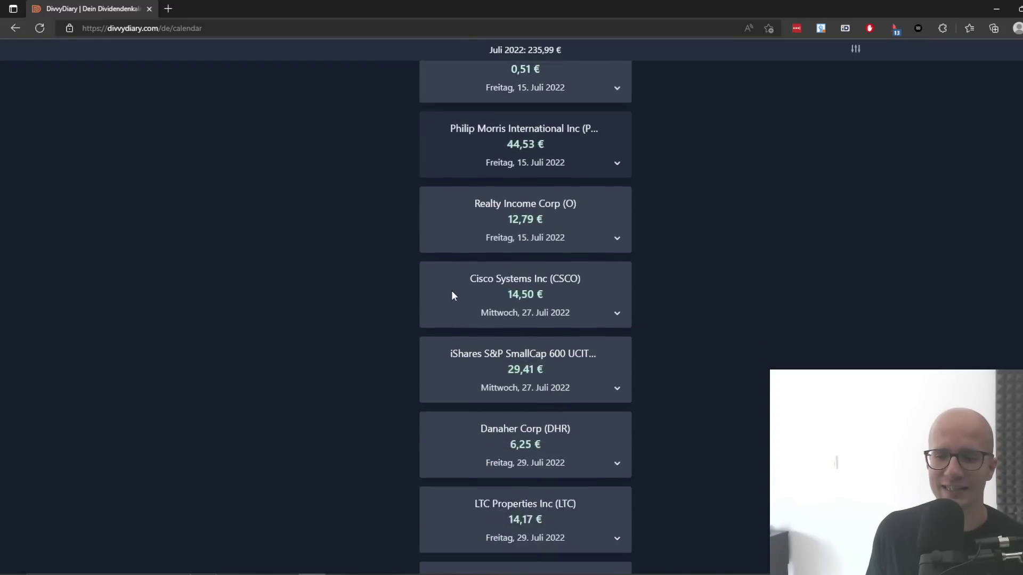
pyautogui.scroll(-3, 438, 295)
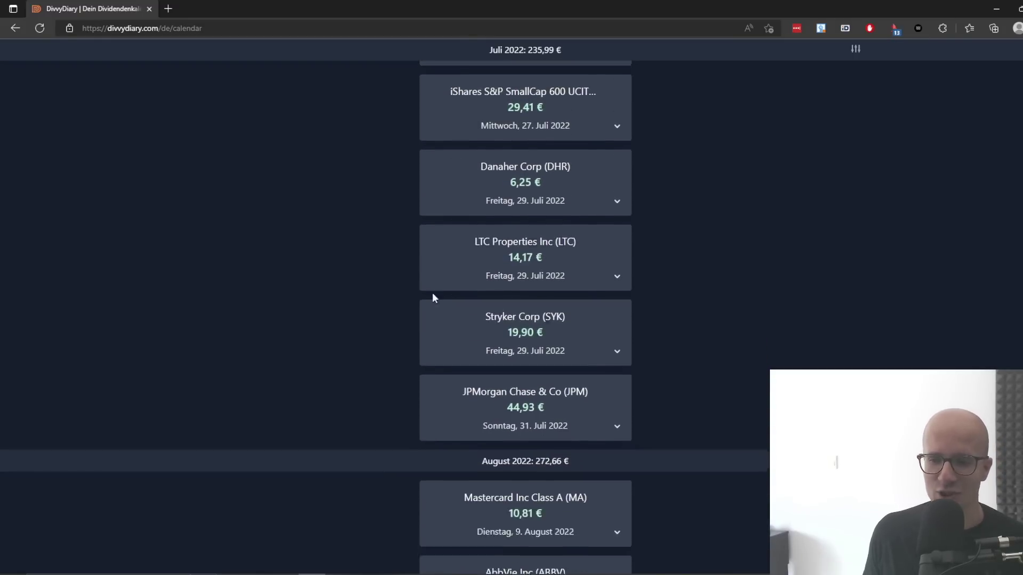
pyautogui.scroll(2, 413, 294)
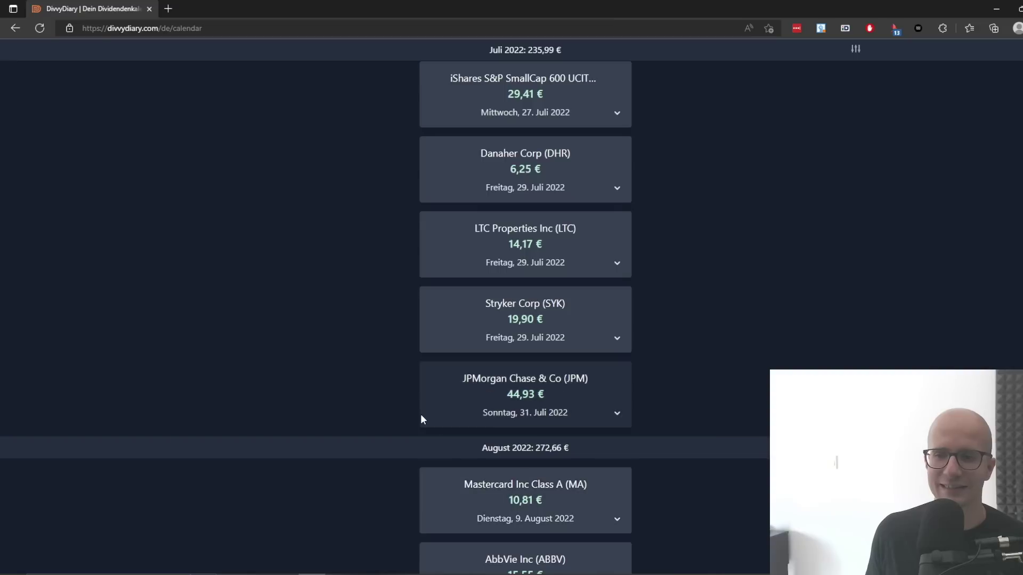
pyautogui.scroll(10, 413, 368)
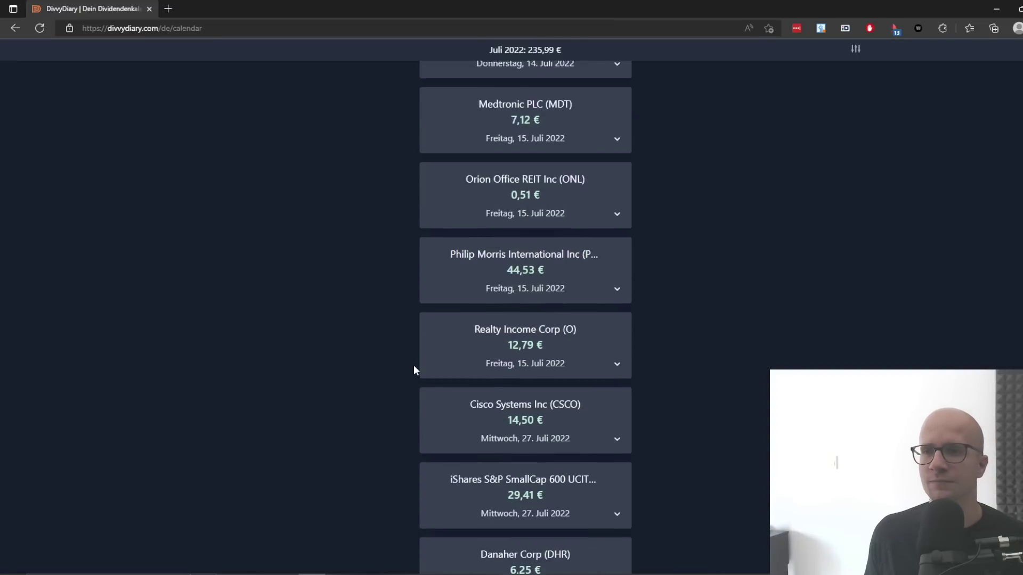
pyautogui.scroll(3, 418, 391)
pyautogui.scroll(-2, 410, 392)
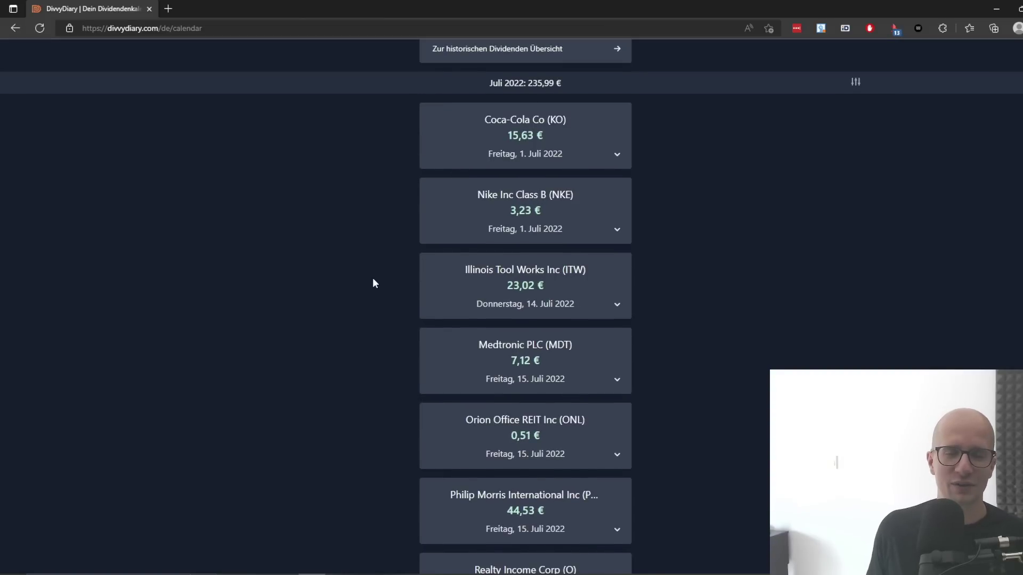
# Step: Return to Portfolio Performance and show the online options for updating prices and uploading to DivvyDiary.com, without running any
pyautogui.hotkey('alt', 'Tab')
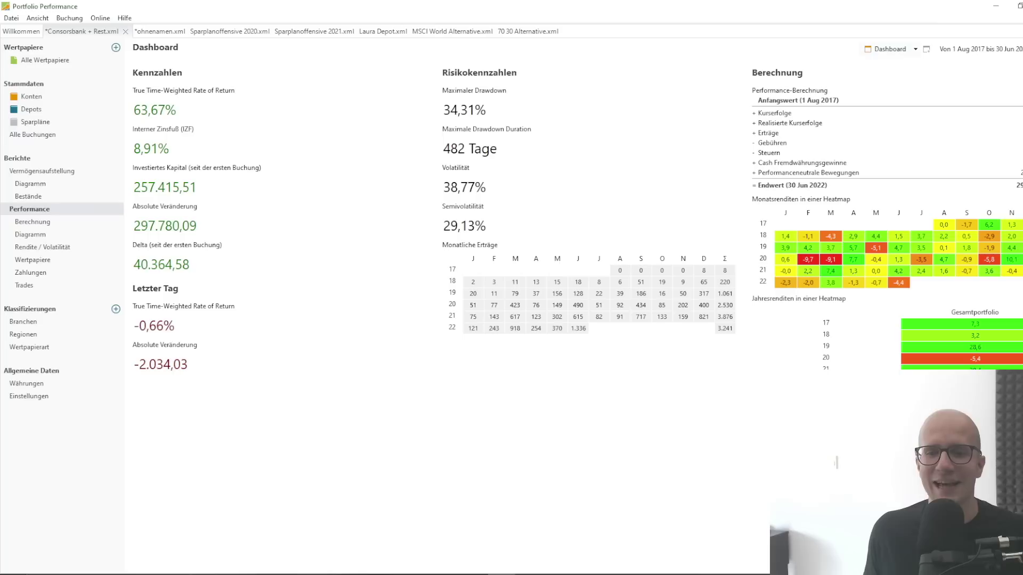
pyautogui.click(99, 19)
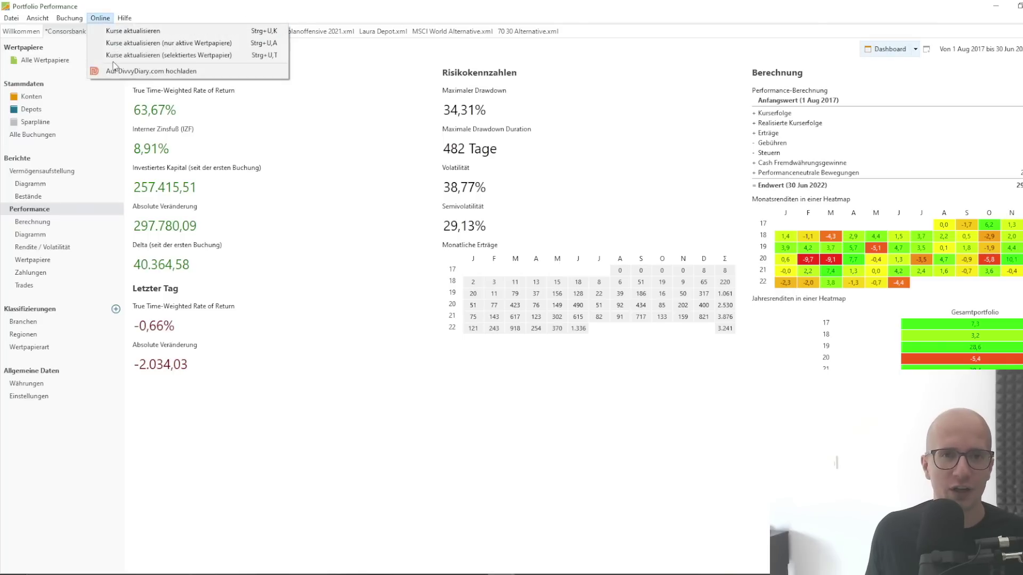
pyautogui.click(360, 352)
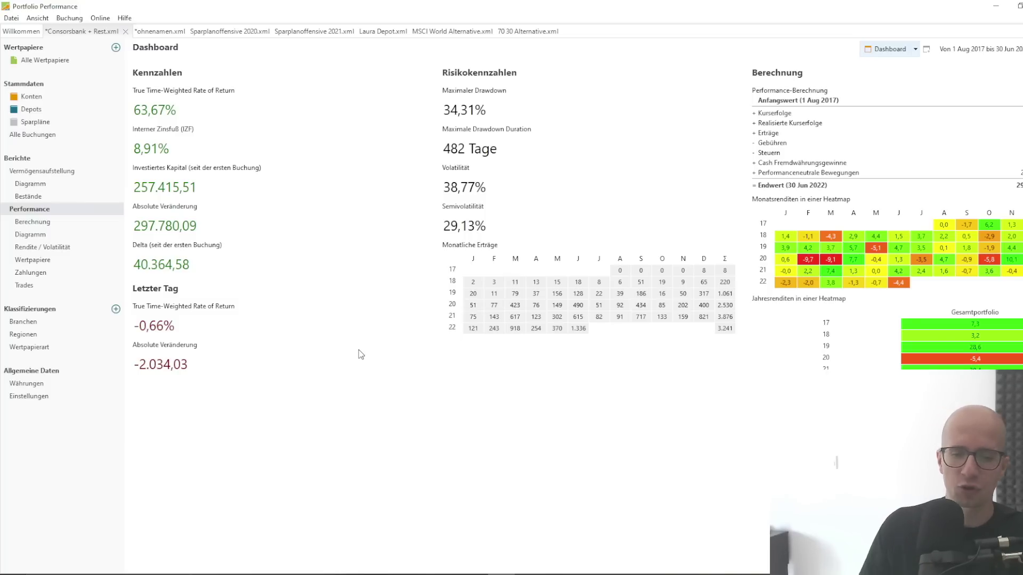
# Step: View the PDF dividend statements in the Juni 2022 Consorsbank Dividenden folder, and show Portfolio Performance's import options
pyautogui.hotkey('alt', 'Tab')
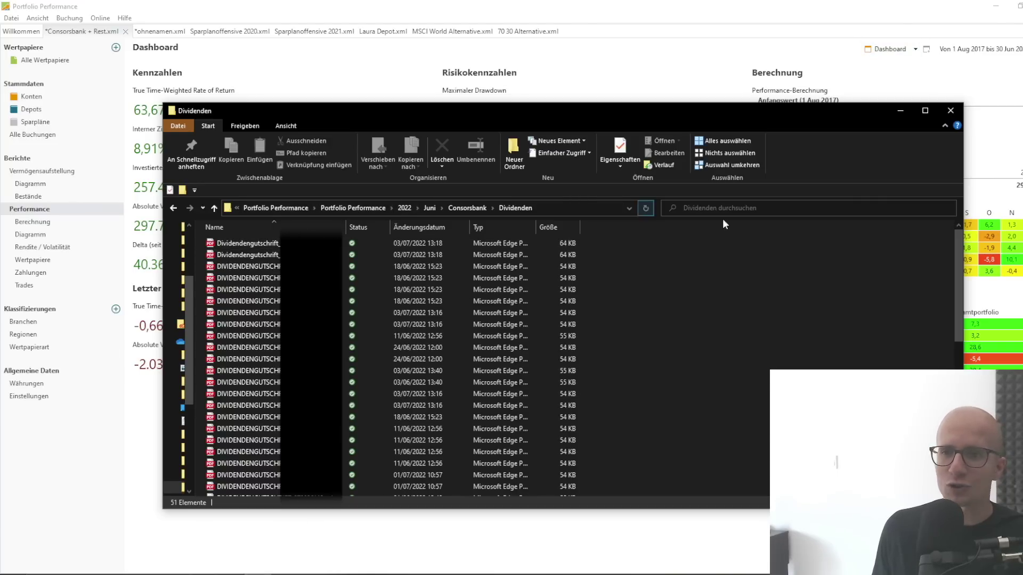
pyautogui.hotkey('alt', 'Tab')
pyautogui.click(11, 18)
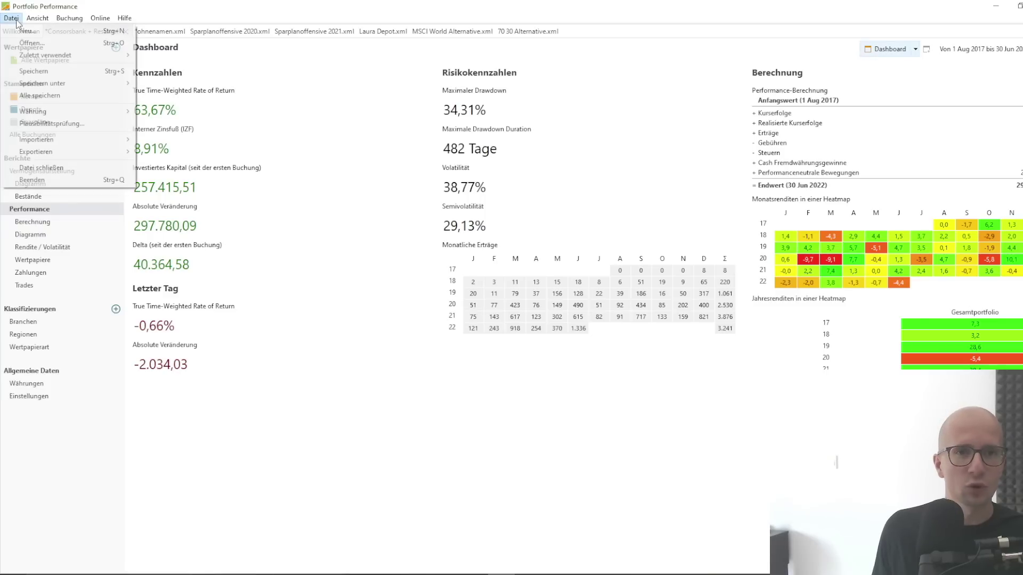
pyautogui.moveTo(80, 139)
pyautogui.click(288, 104)
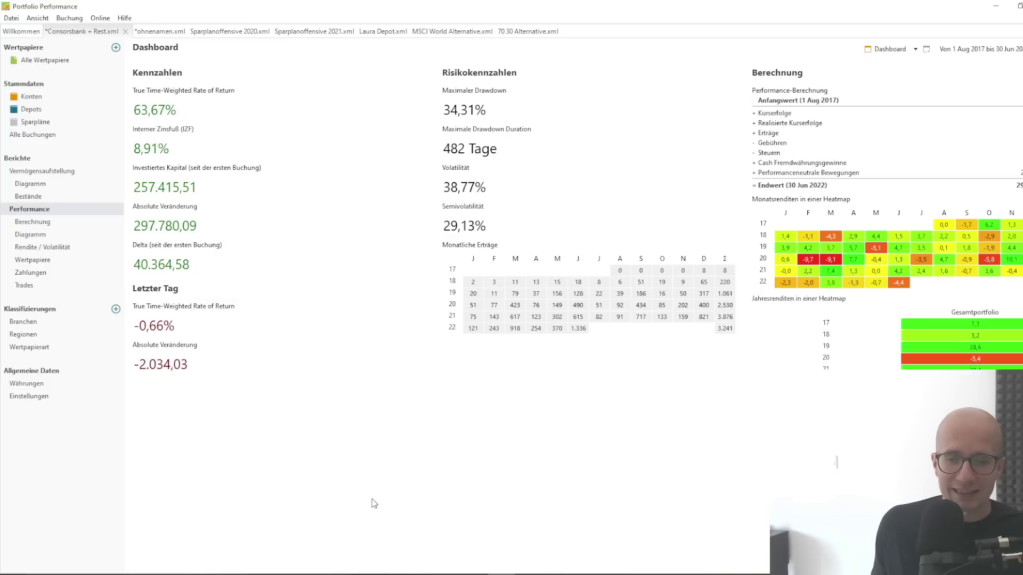
# Step: Switch to the Excel workbook and inspect the Juli row's Comdirect, Consors+Rest and Investition values
pyautogui.hotkey('alt', 'Tab')
pyautogui.moveTo(115, 319); pyautogui.dragTo(547, 325)
pyautogui.click(337, 347)
pyautogui.click(150, 318)
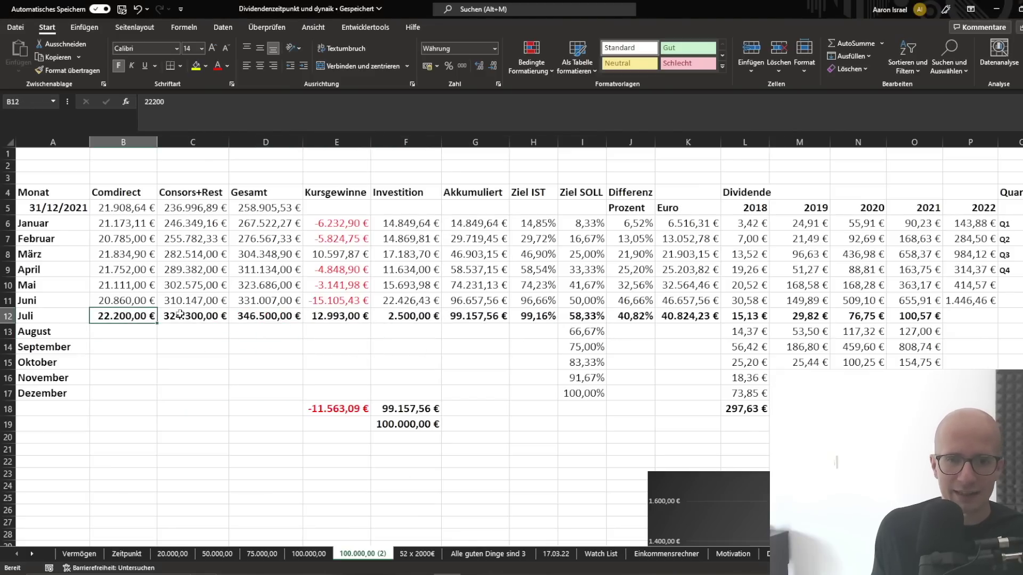
pyautogui.click(180, 314)
pyautogui.click(394, 314)
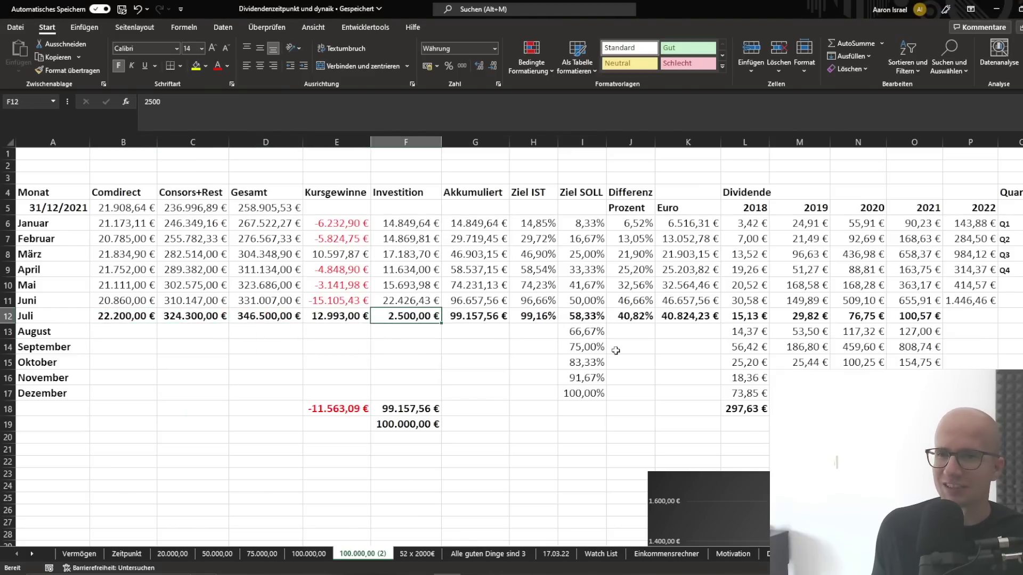
# Step: Inspect the formula behind the Juni 2022 dividend in P11, and move off to the empty cell Q14
pyautogui.click(962, 304)
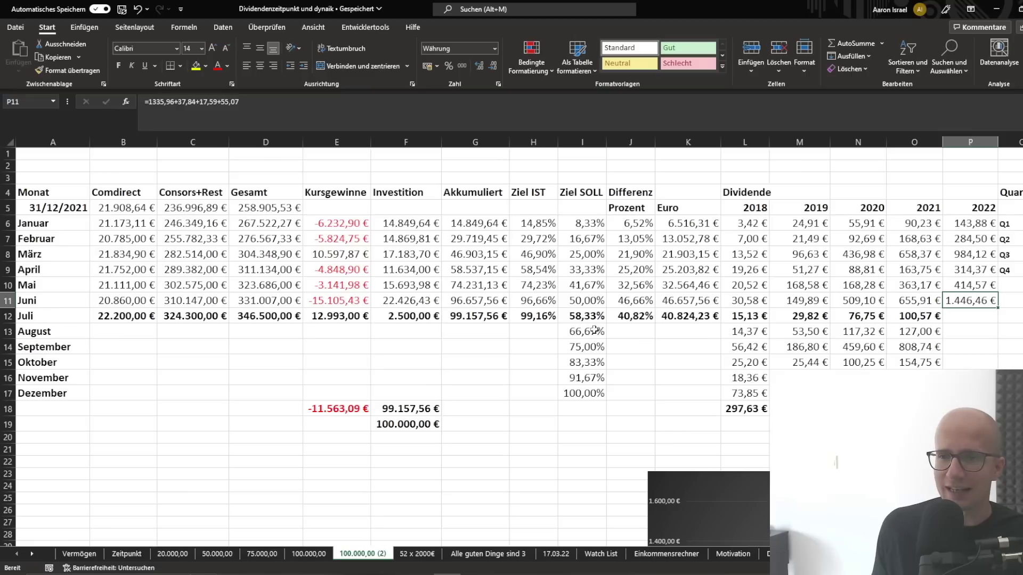
pyautogui.press('Right')
pyautogui.press('Down')
pyautogui.press('Down')
pyautogui.press('Down')
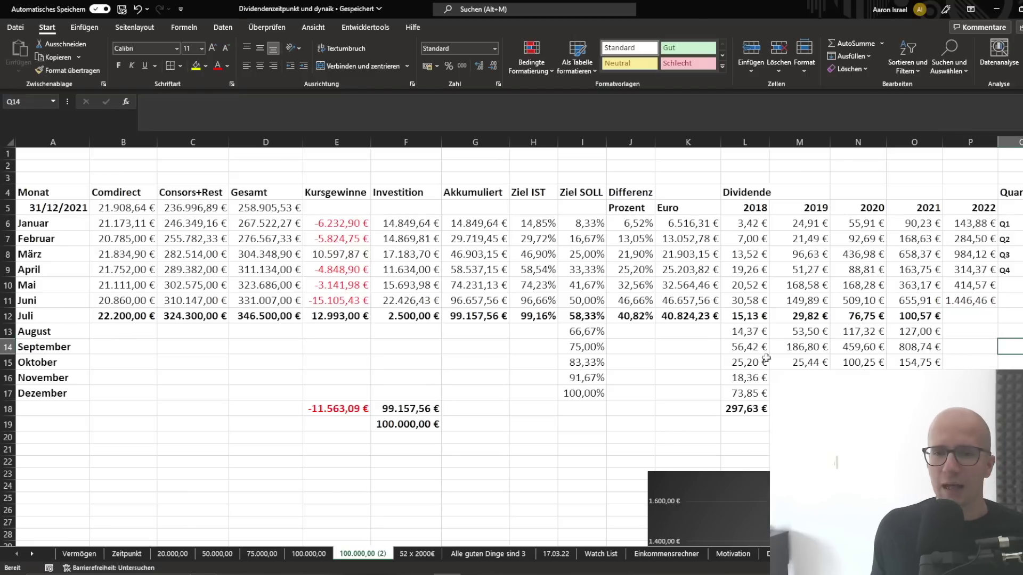
# Step: Glance at the Portfolio Performance dashboard, return to Excel and select the sample data table K57:M65 below the Dividenden chart
pyautogui.click(513, 571)
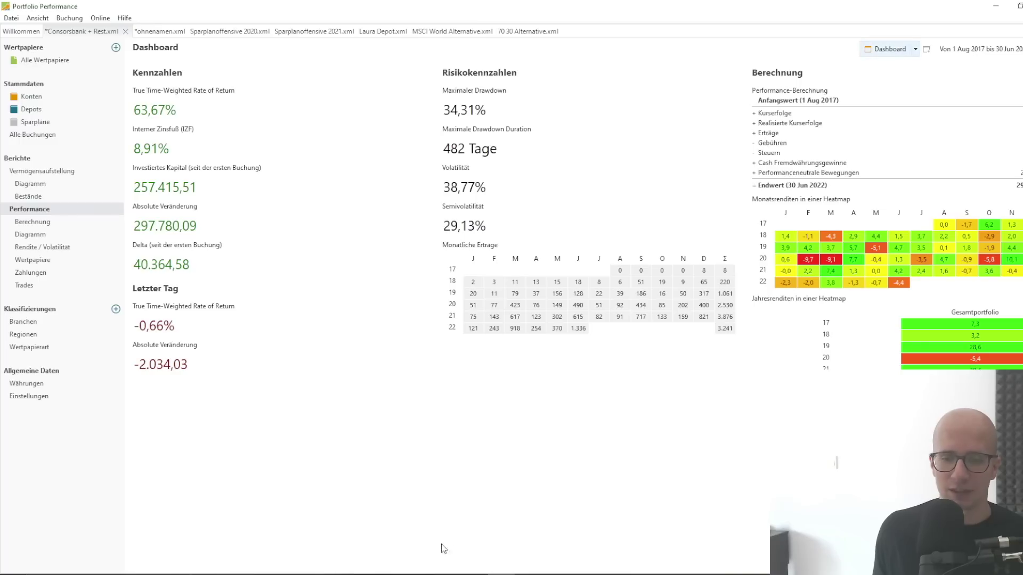
pyautogui.hotkey('alt', 'Tab')
pyautogui.scroll(-3, 479, 346)
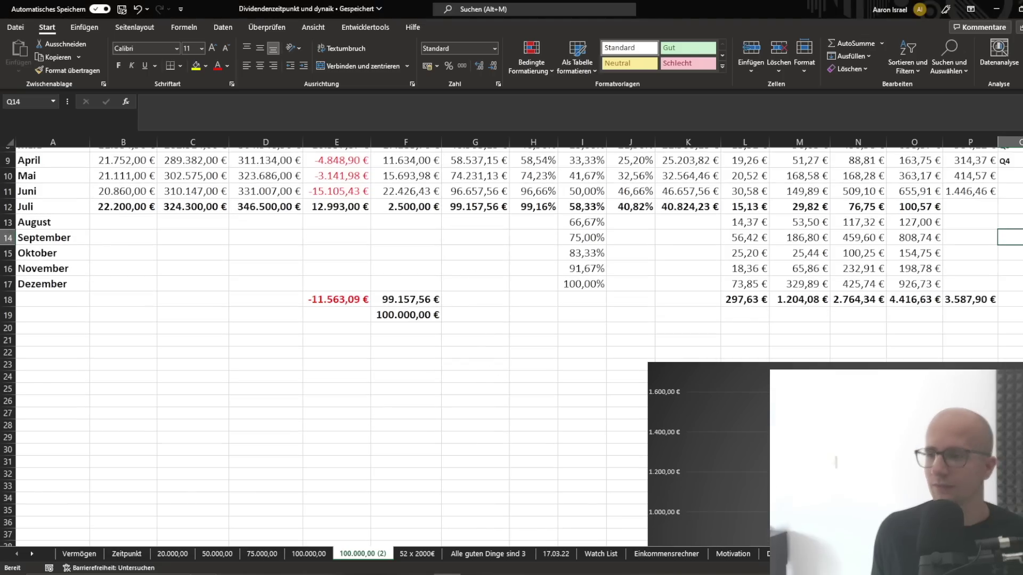
pyautogui.scroll(-2, 769, 346)
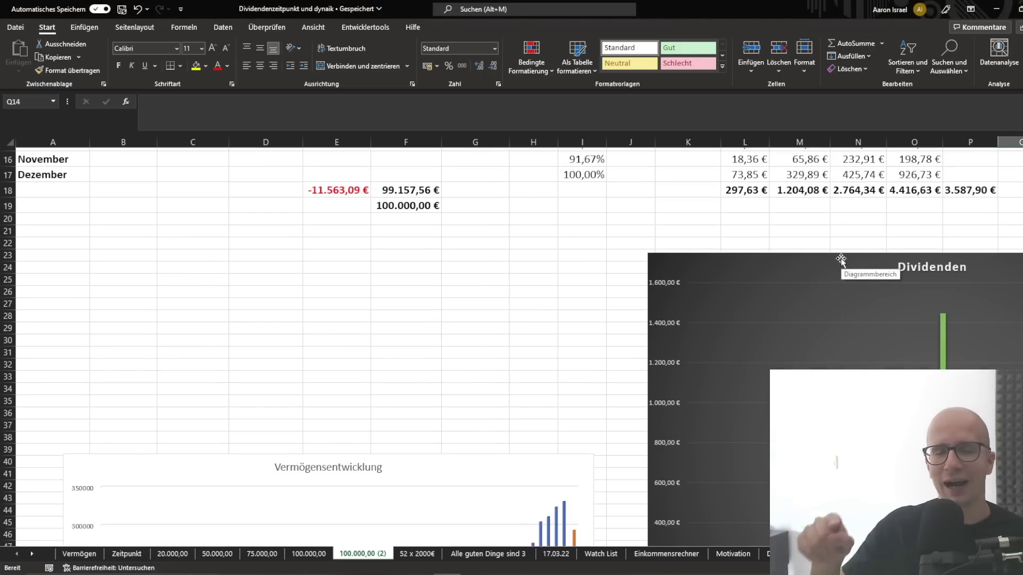
pyautogui.scroll(-9, 840, 260)
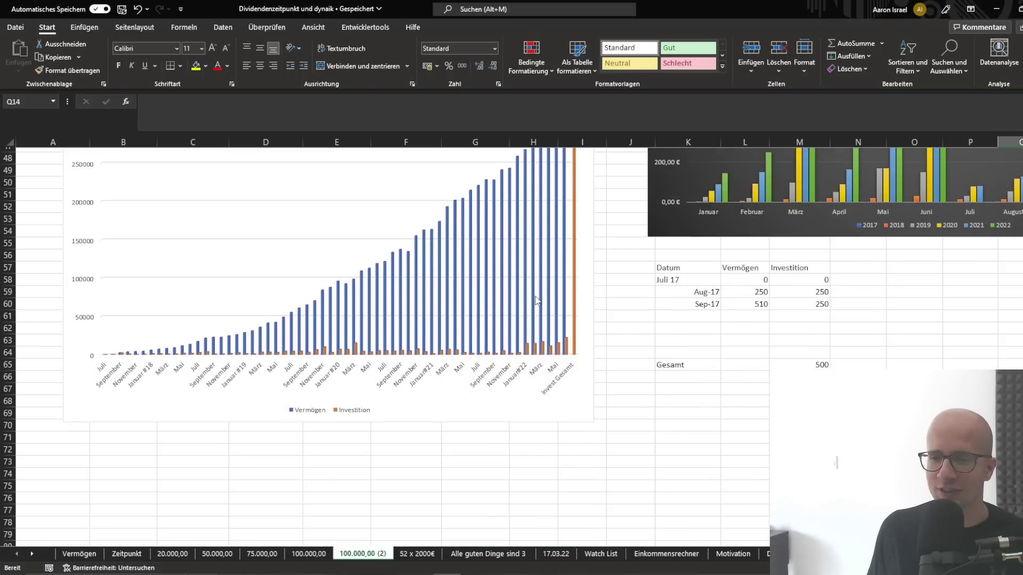
pyautogui.moveTo(692, 341); pyautogui.dragTo(799, 438)
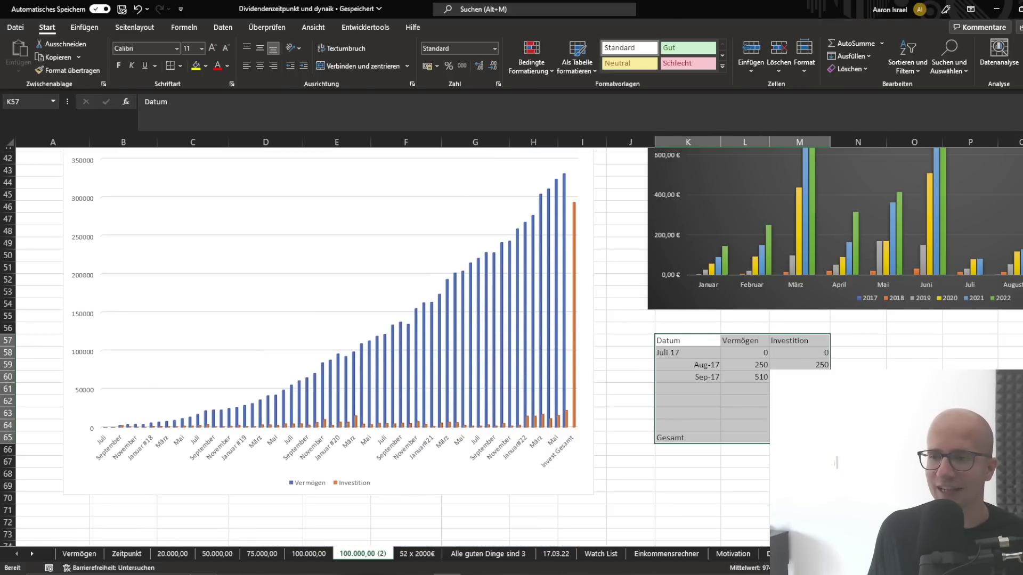
# Step: Deselect the sample table, return to the monthly overview, and switch to Portfolio Performance to show its online update and DivvyDiary upload options
pyautogui.click(858, 401)
pyautogui.scroll(12, 608, 344)
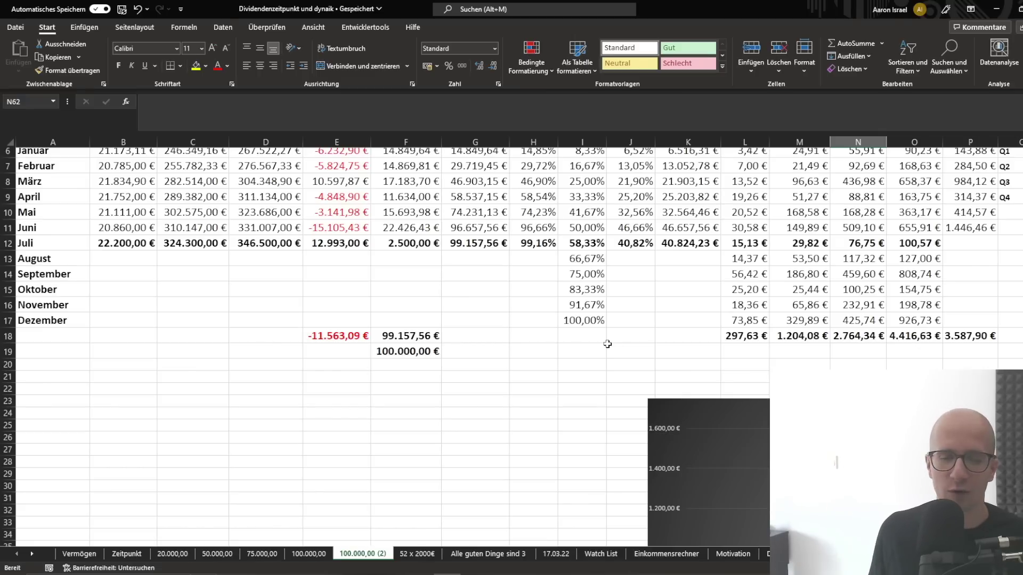
pyautogui.moveTo(502, 573)
pyautogui.click(502, 528)
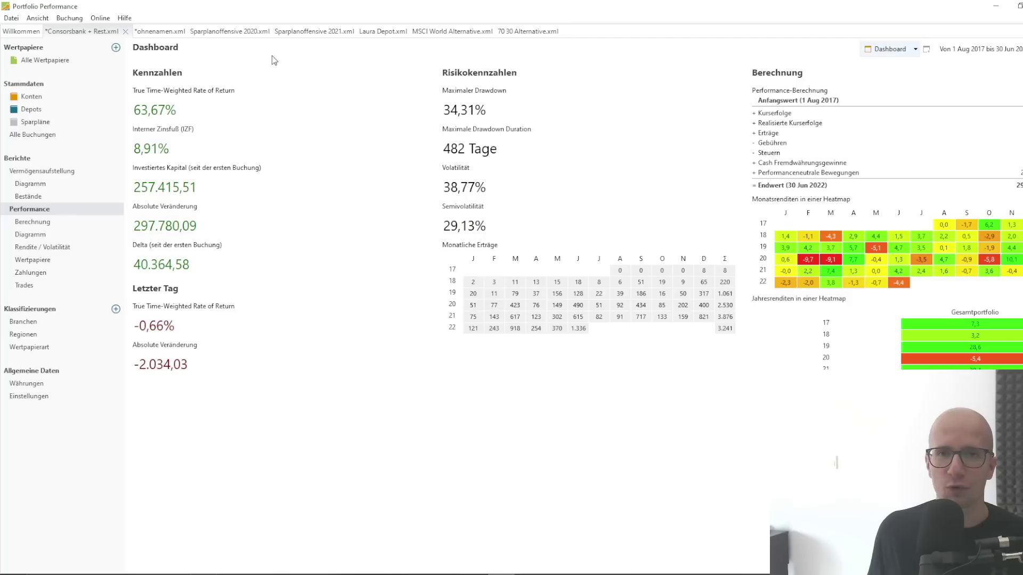
pyautogui.click(100, 18)
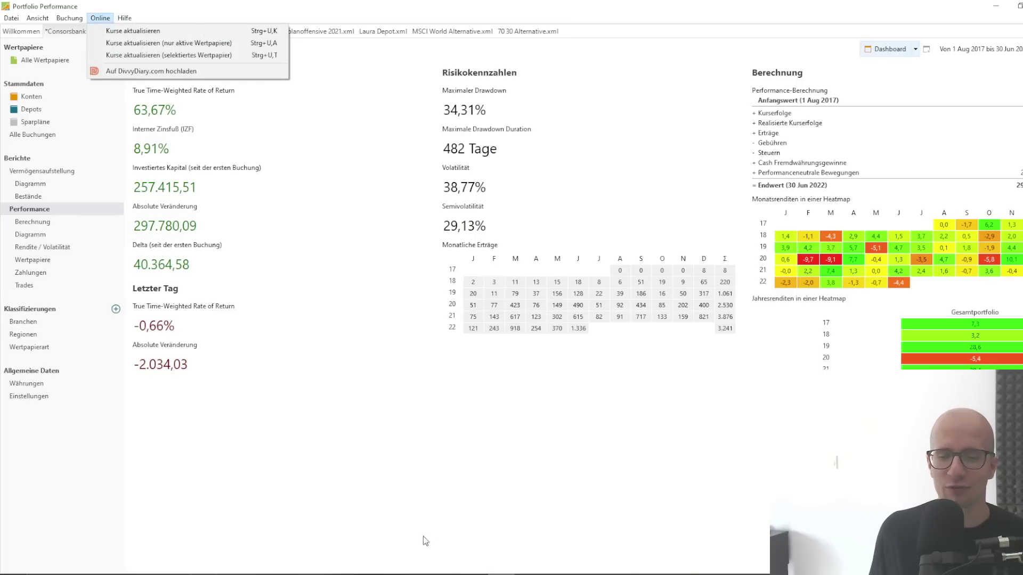
# Step: View the Juli 2022 payouts in DivvyDiary's calendar, and return to Portfolio Performance to view the holdings and monthly dividend payments reports
pyautogui.click(326, 569)
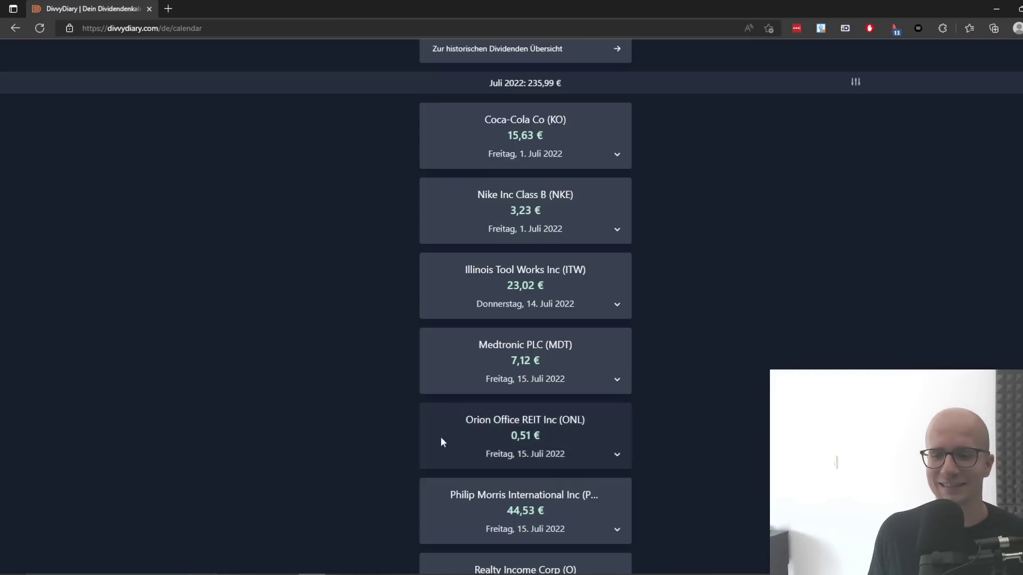
pyautogui.hotkey('alt', 'Tab')
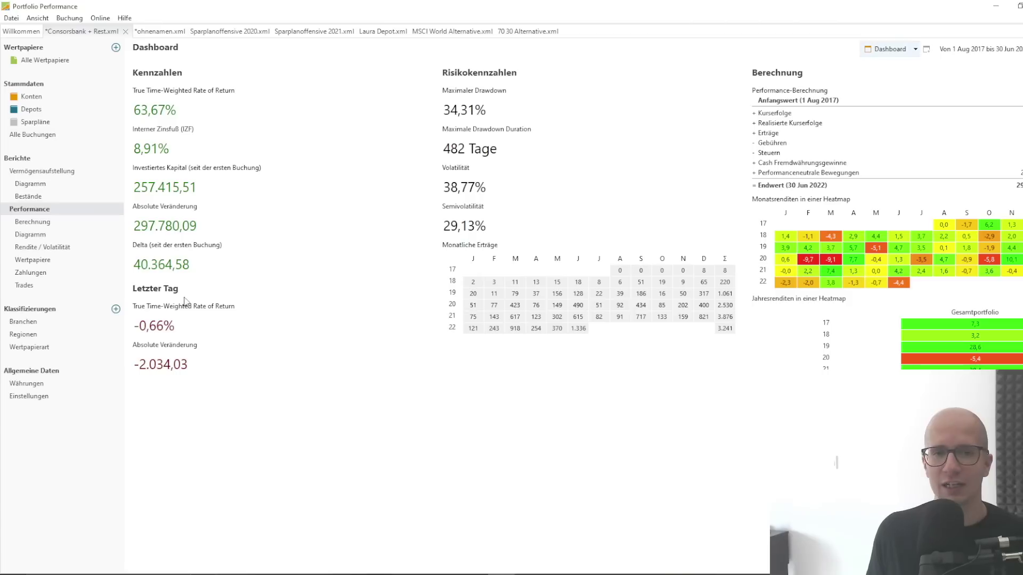
pyautogui.click(29, 197)
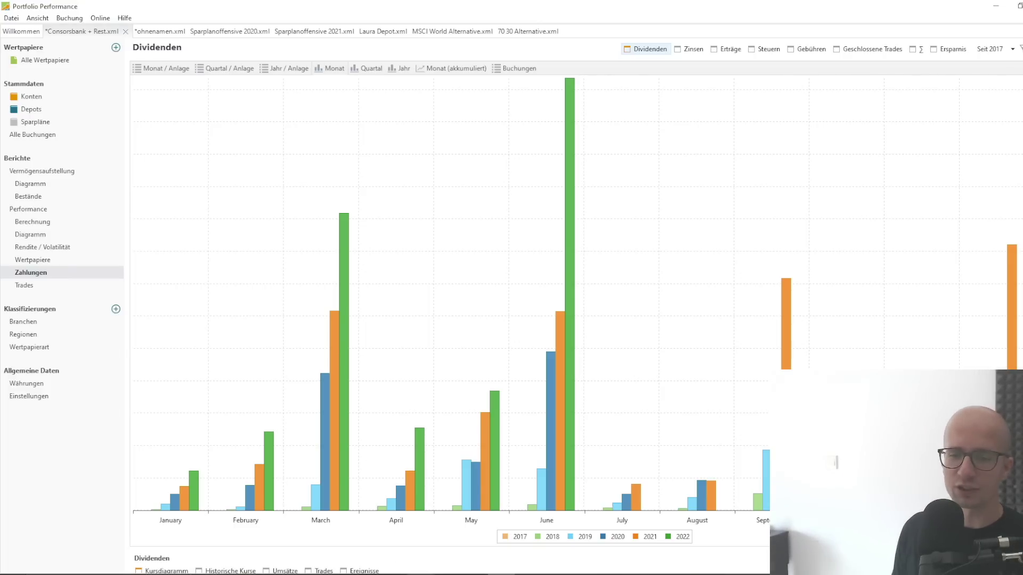
# Step: Switch to the Excel workbook and inspect the Gesamt cells for 31/12/2019 and April on the 75.000,00 sheet
pyautogui.hotkey('alt', 'Tab')
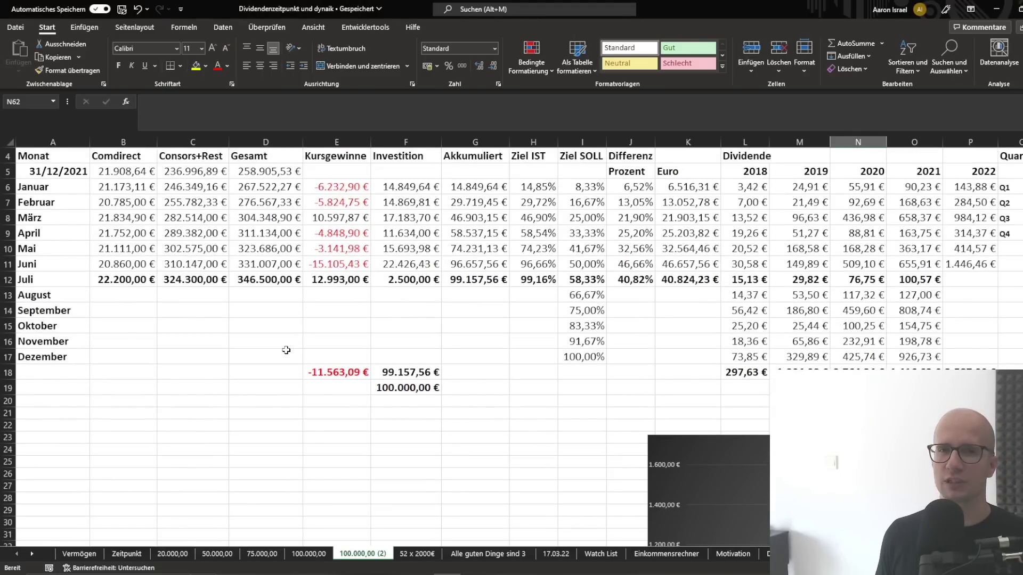
pyautogui.click(265, 554)
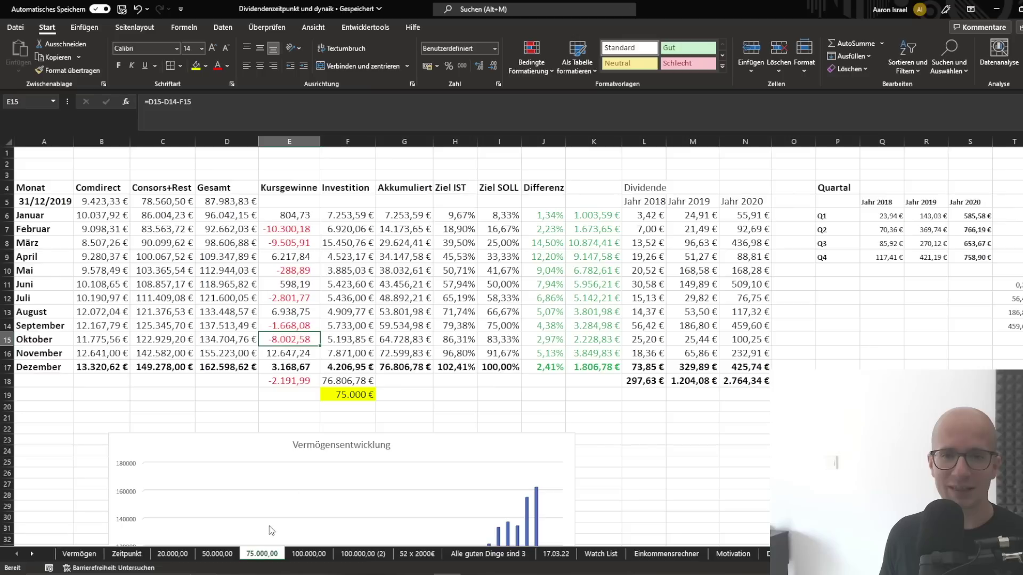
pyautogui.click(222, 205)
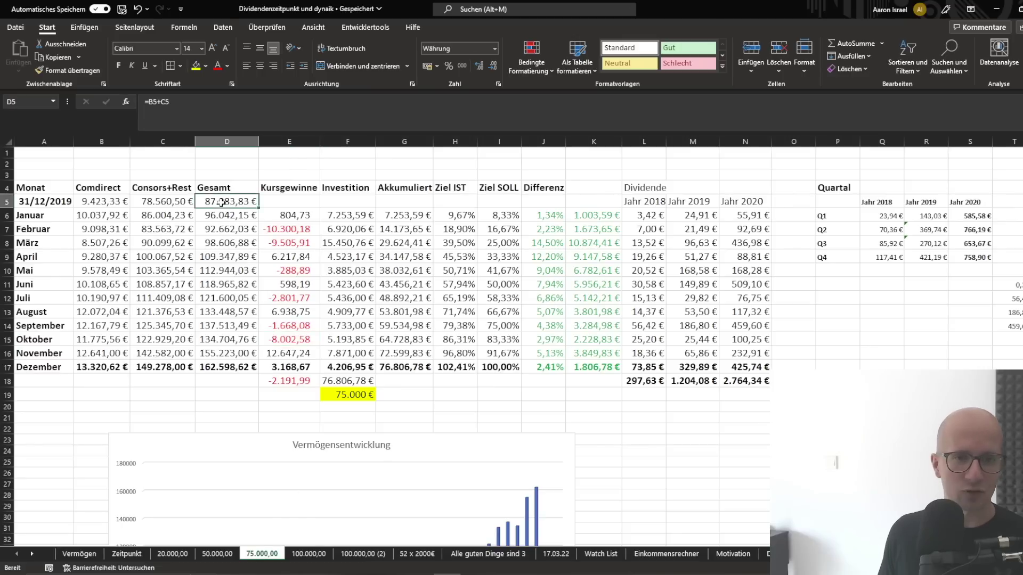
pyautogui.click(224, 257)
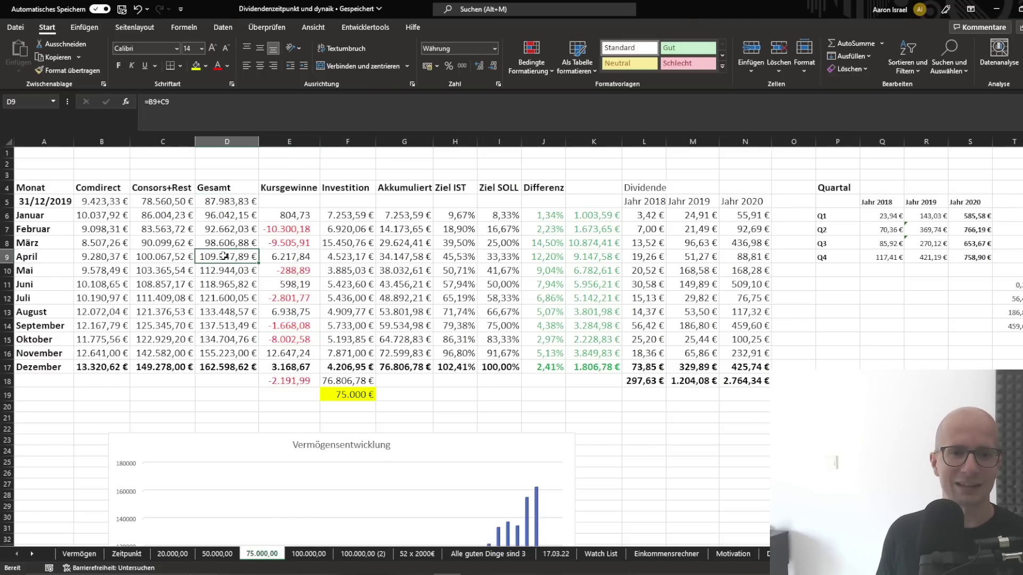
# Step: Go back to the 100.000,00 (2) sheet and look over its monthly table and the charts below it
pyautogui.click(360, 555)
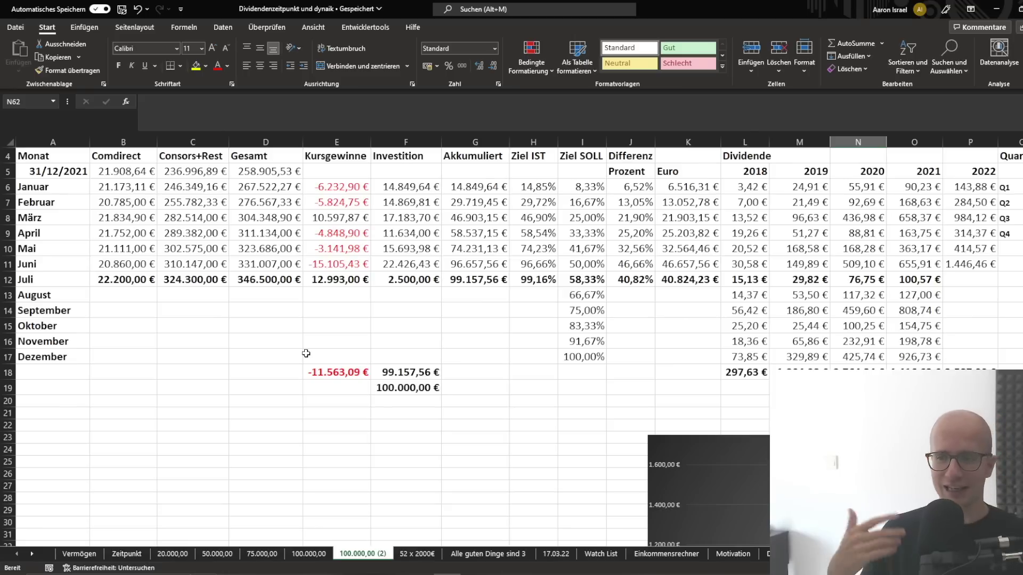
pyautogui.scroll(-9, 301, 346)
pyautogui.scroll(6, 373, 326)
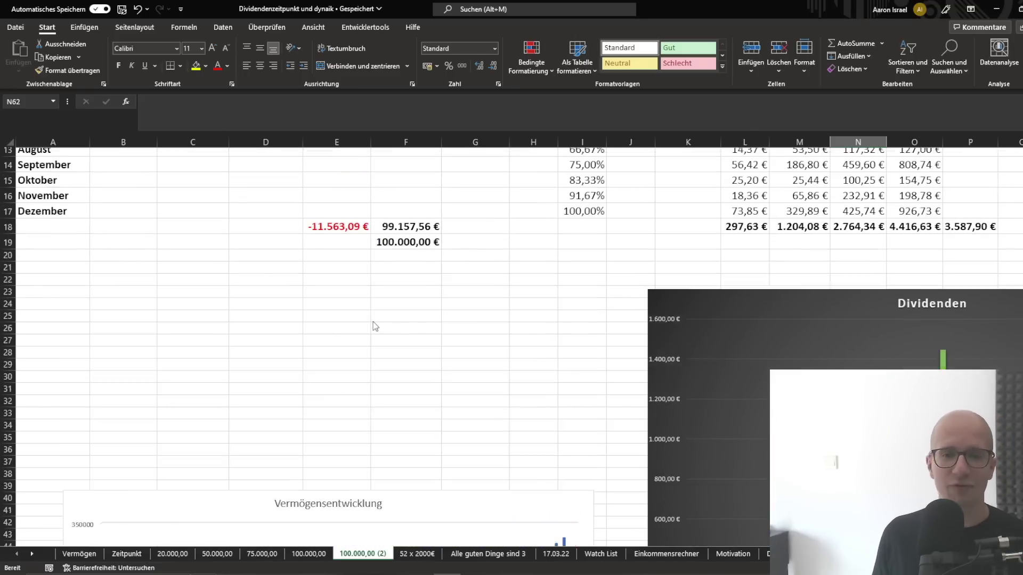
pyautogui.scroll(3, 373, 326)
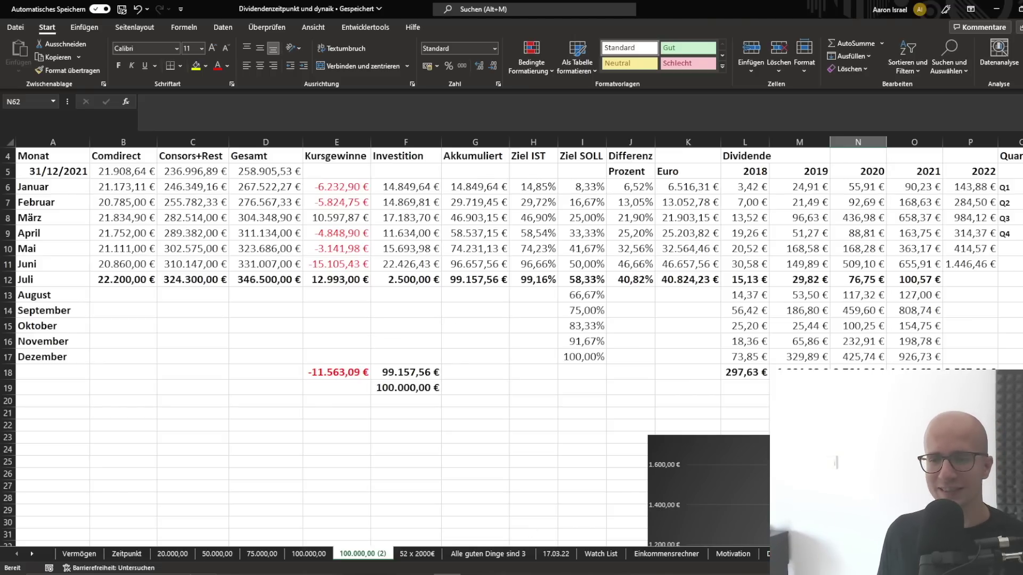
# Step: Switch to Portfolio Performance, open the performance chart, and read the portfolio's and benchmarks' returns for 28 Jun 2022
pyautogui.click(501, 574)
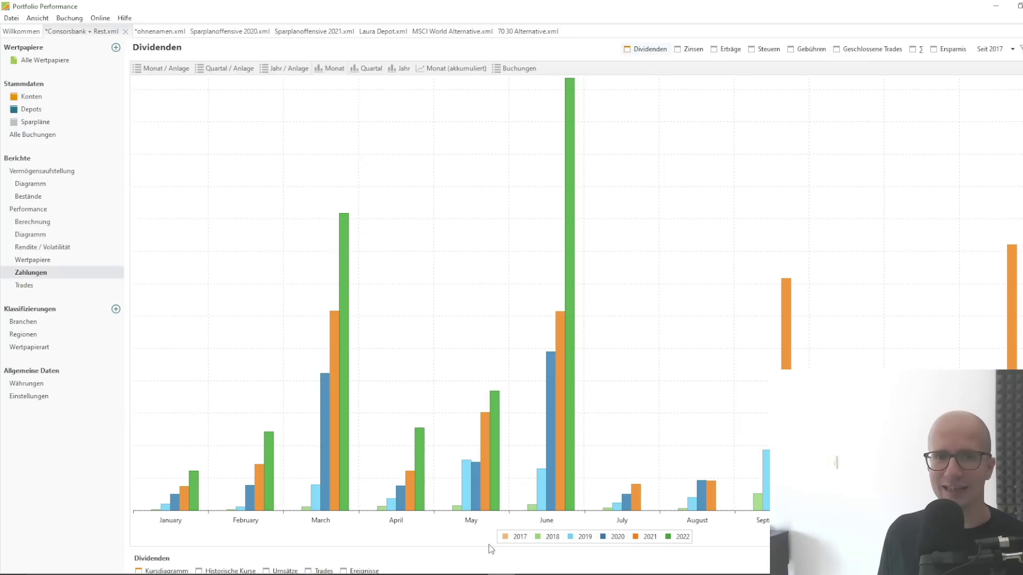
pyautogui.click(38, 234)
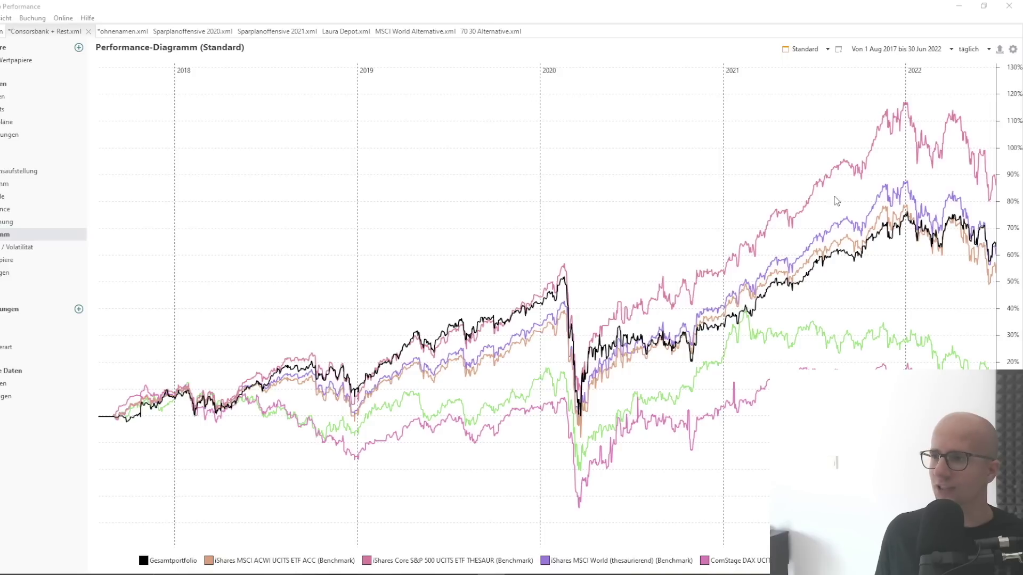
pyautogui.moveTo(998, 214)
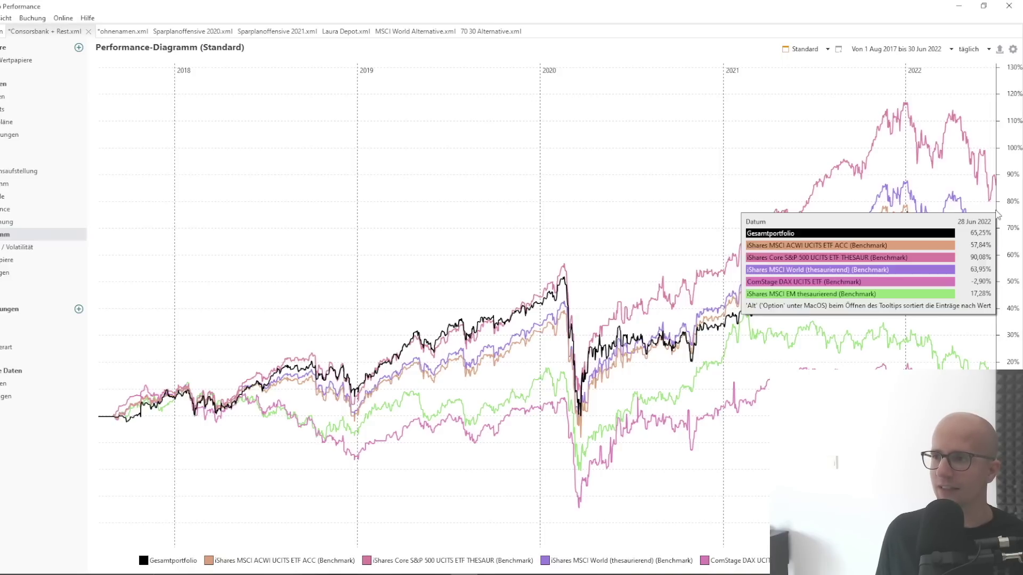